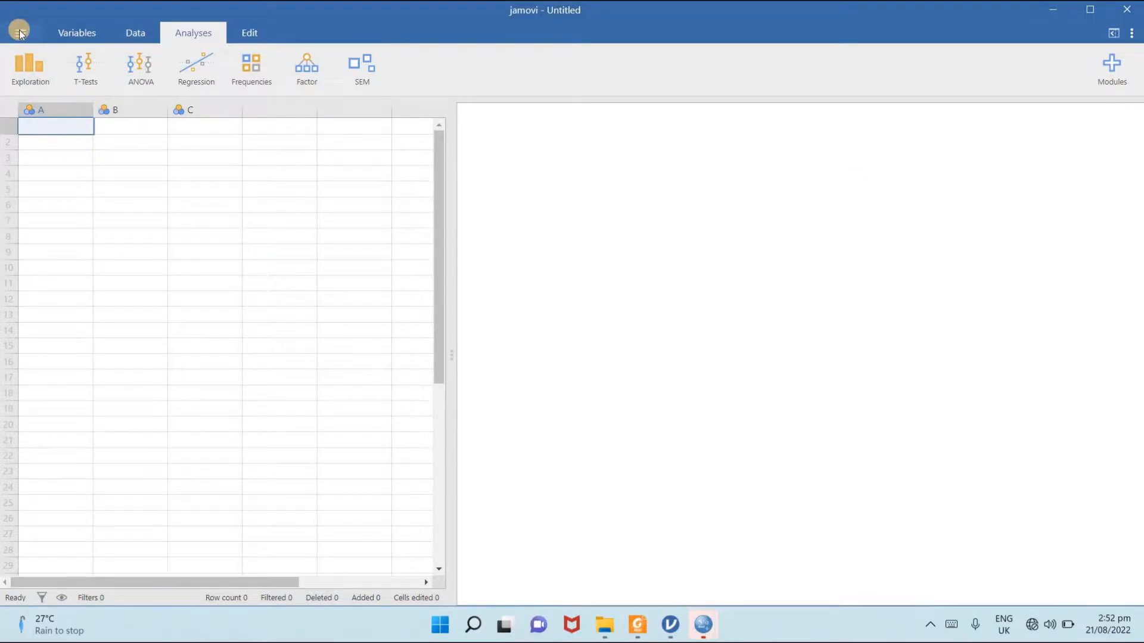
# - Open the data file "Data for Indenpendent T Test in Jamovi" from the Lecture 5 folder on this PC
pyautogui.click(19, 33)
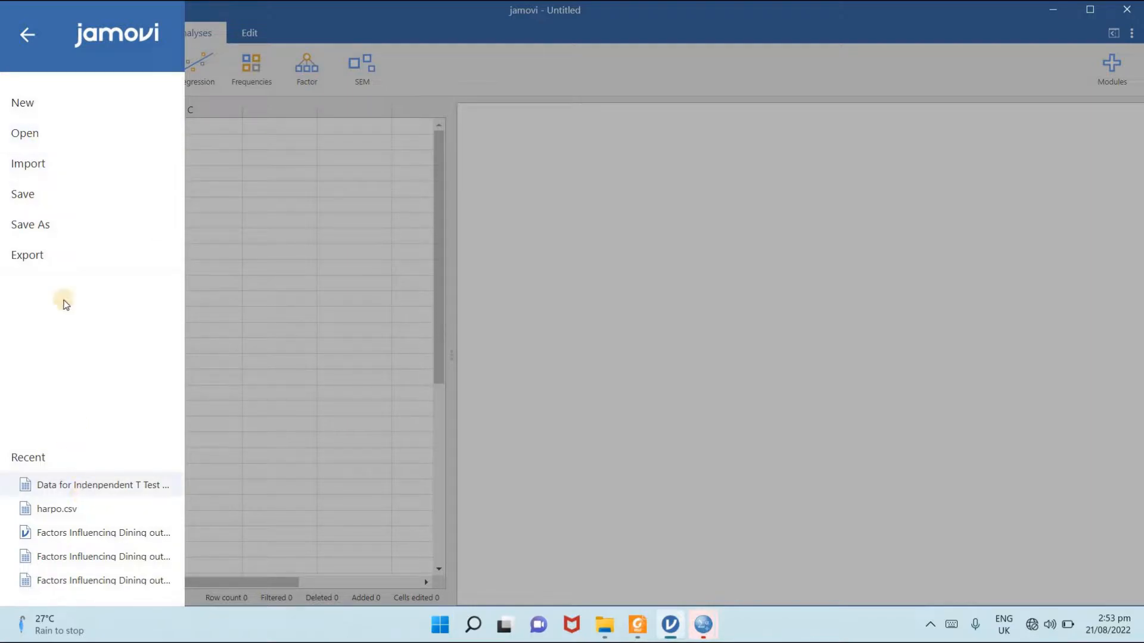
pyautogui.click(23, 132)
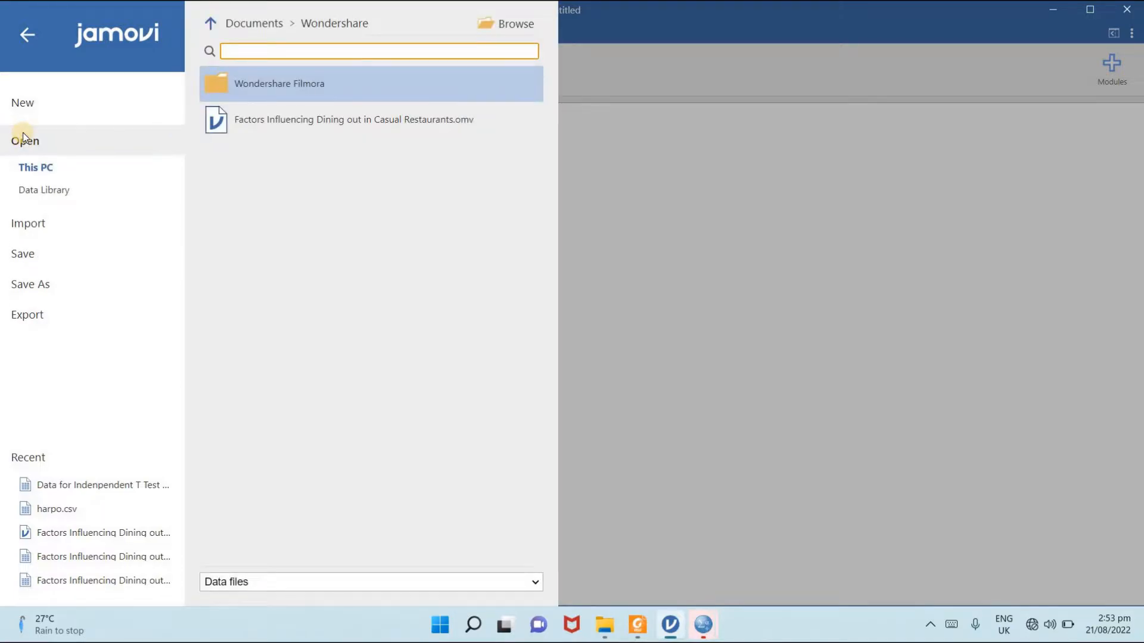
pyautogui.click(505, 25)
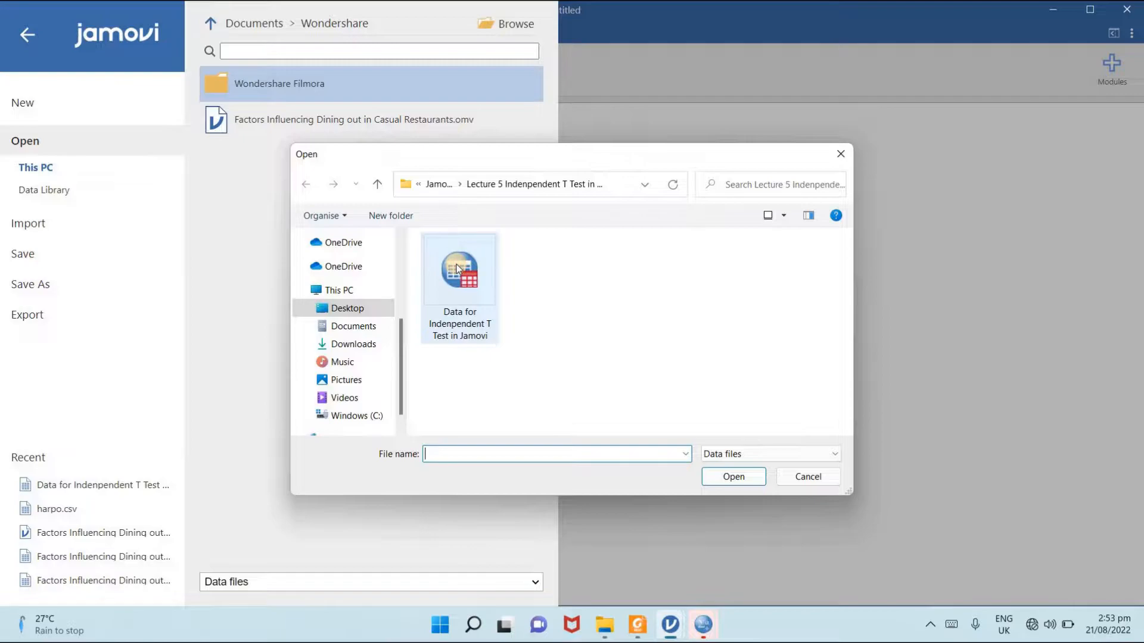
pyautogui.click(457, 269)
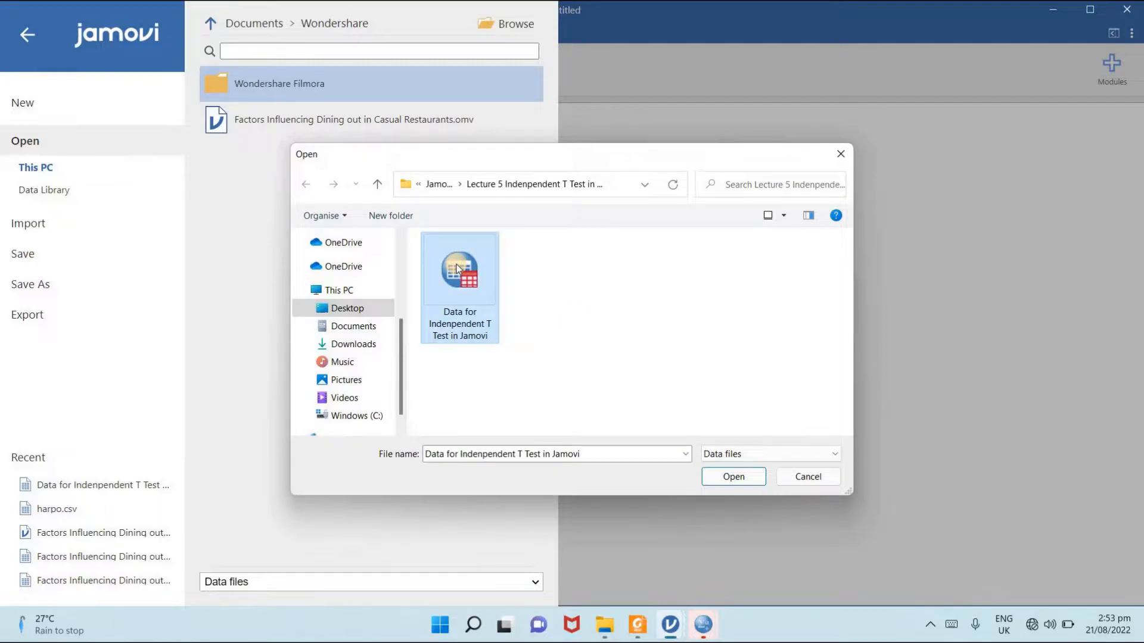
pyautogui.click(773, 453)
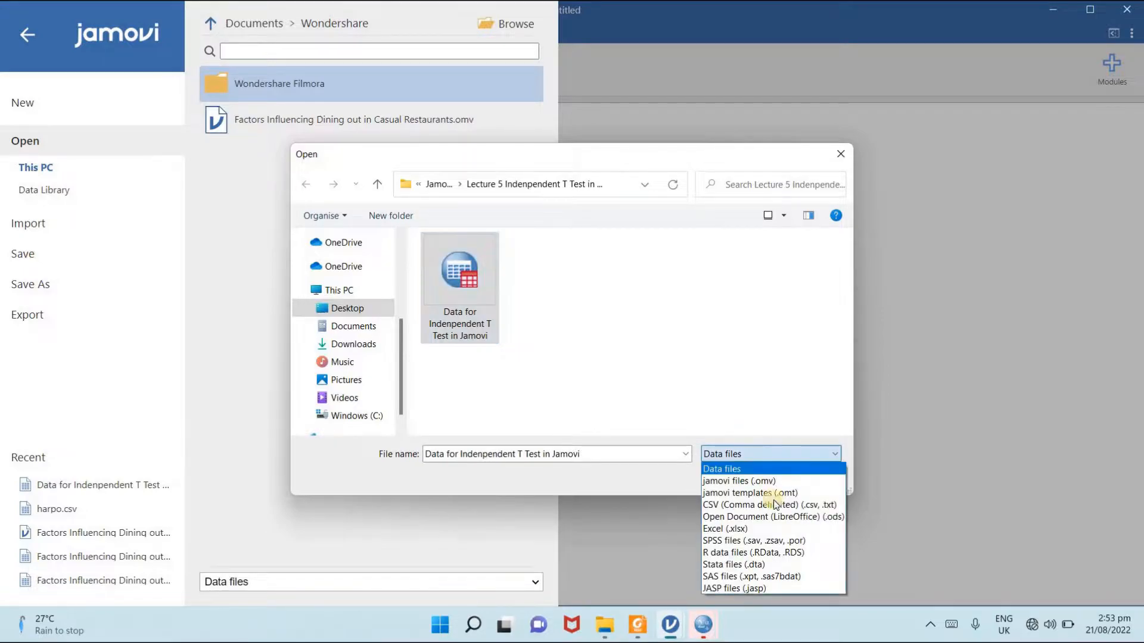
pyautogui.click(623, 373)
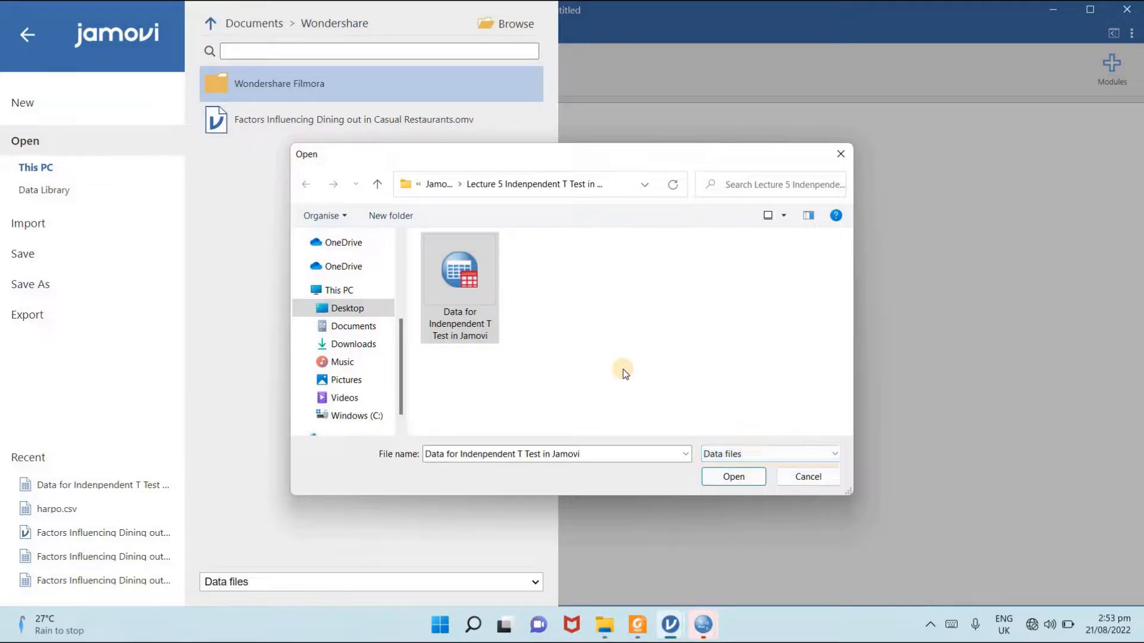
pyautogui.click(720, 477)
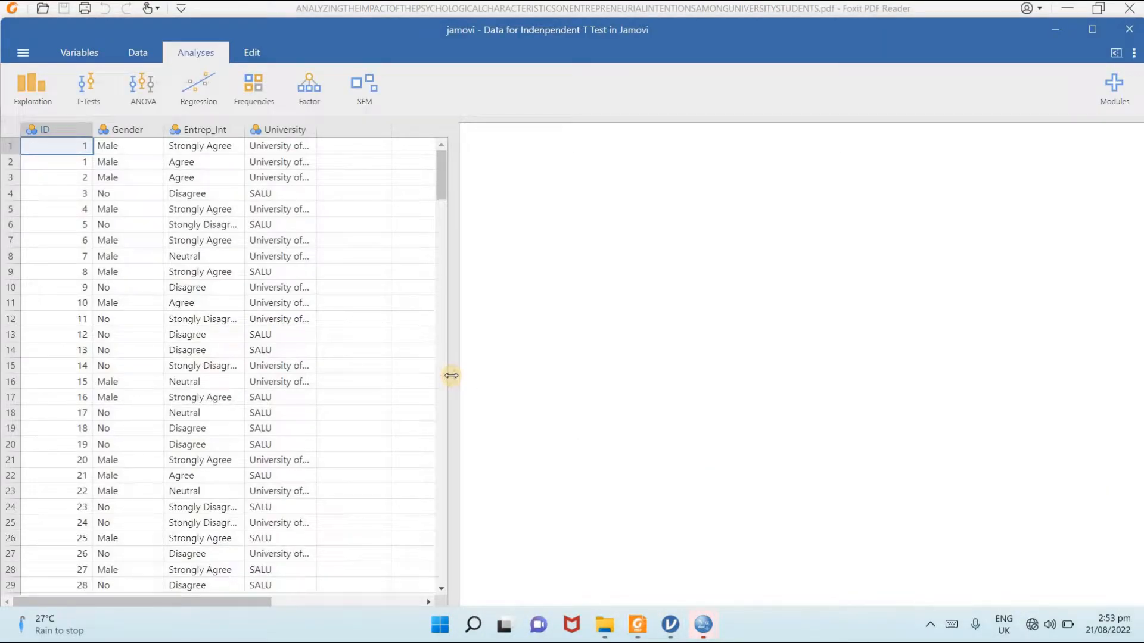
# - Narrow the spreadsheet pane to its four data columns and look through the records down to the last row
pyautogui.moveTo(452, 376); pyautogui.dragTo(337, 374)
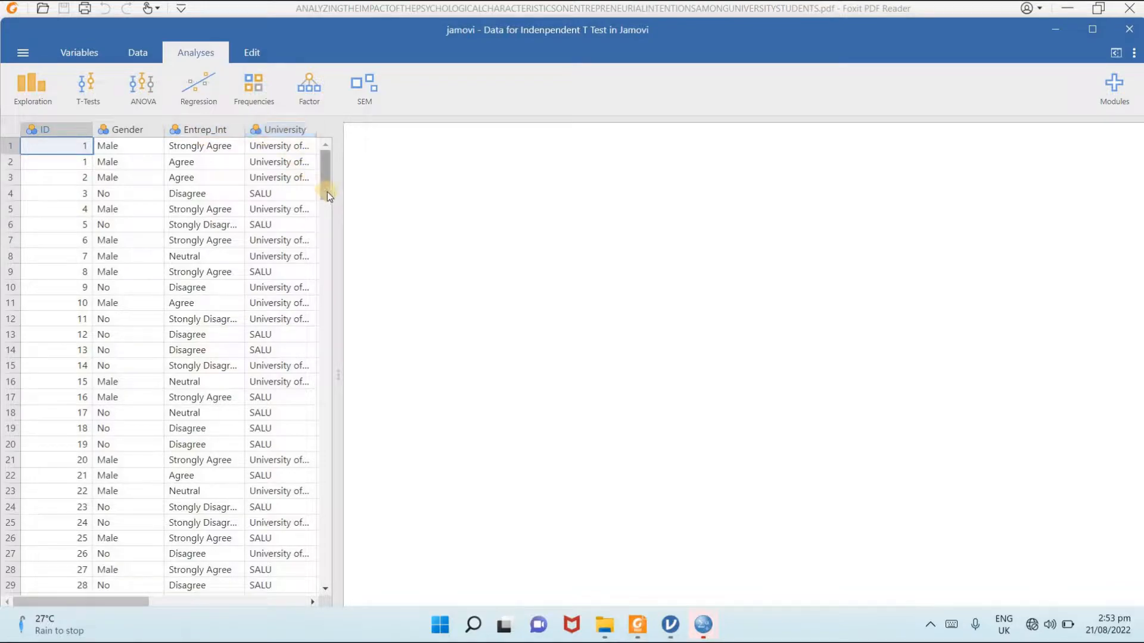
pyautogui.moveTo(327, 192); pyautogui.dragTo(371, 514)
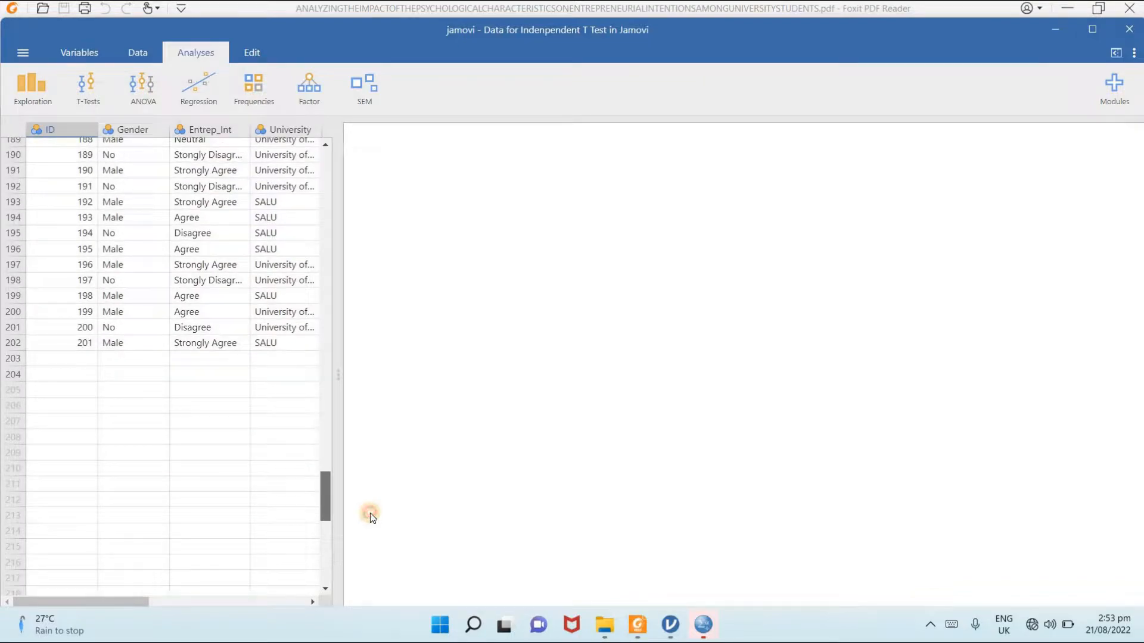
pyautogui.moveTo(352, 280); pyautogui.dragTo(351, 165)
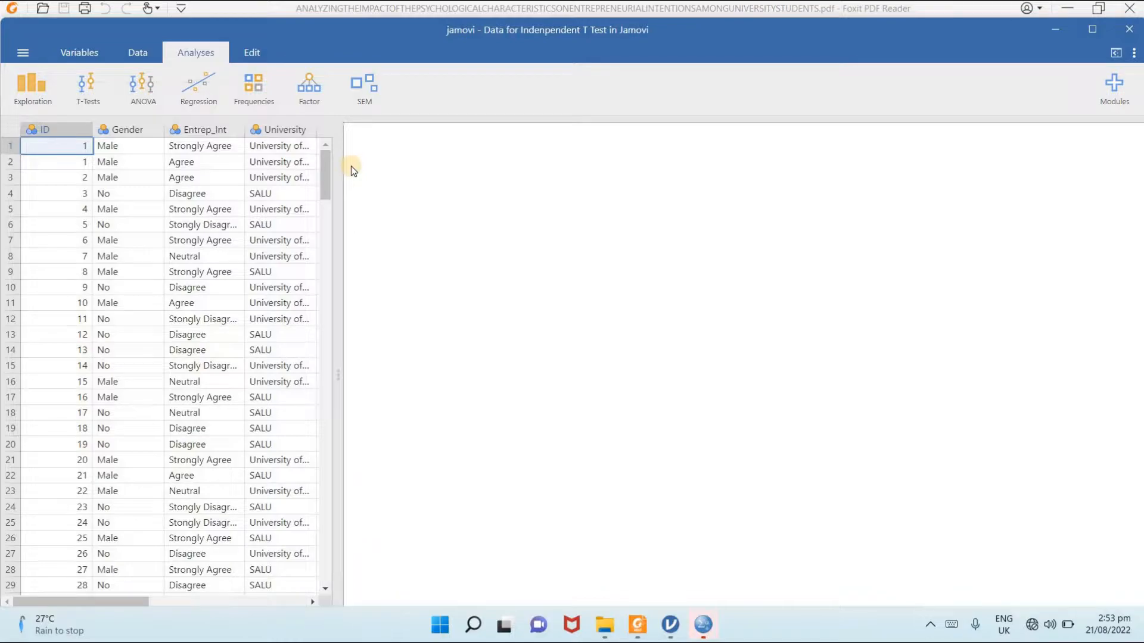
# - Set up an Independent Samples T-Test with Entrep_Int as the dependent variable and University as the grouping variable
pyautogui.click(101, 98)
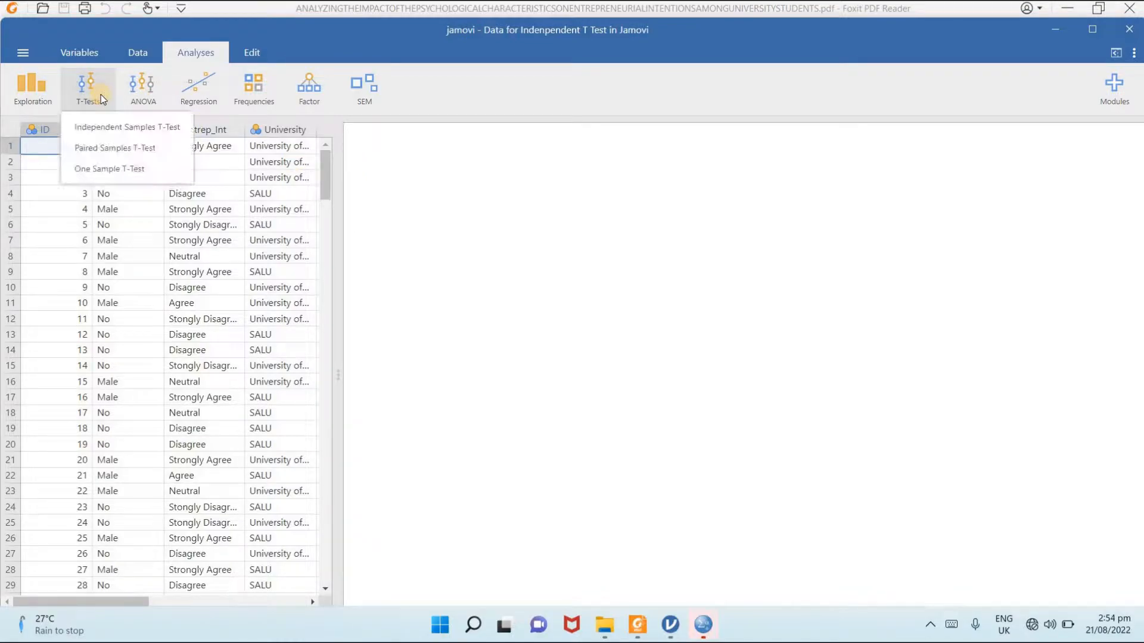
pyautogui.click(106, 127)
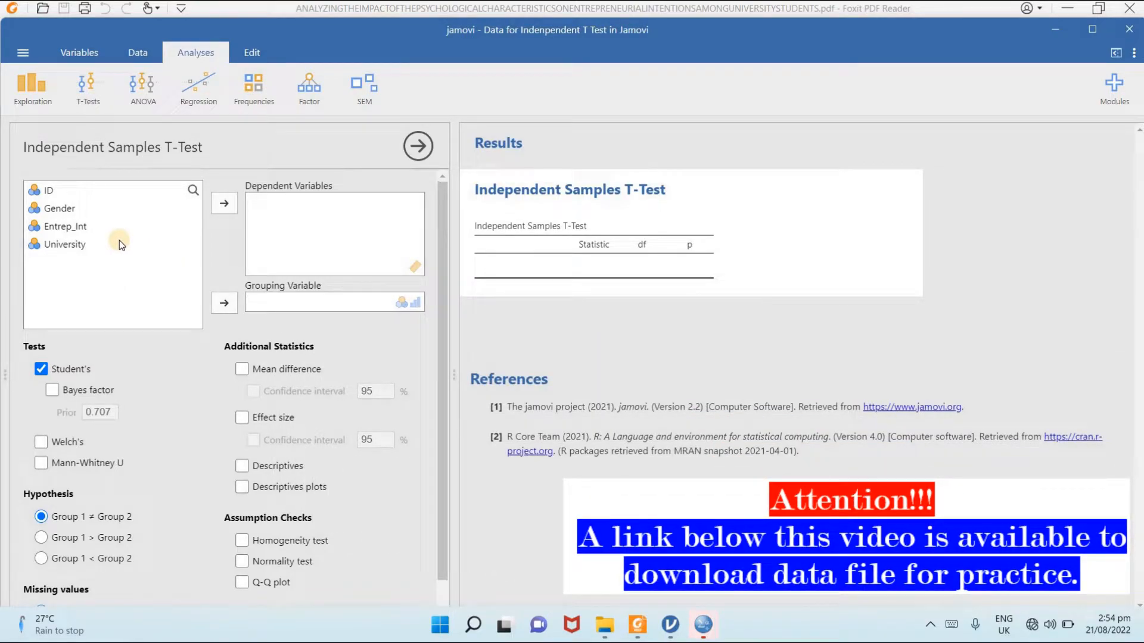
pyautogui.click(78, 225)
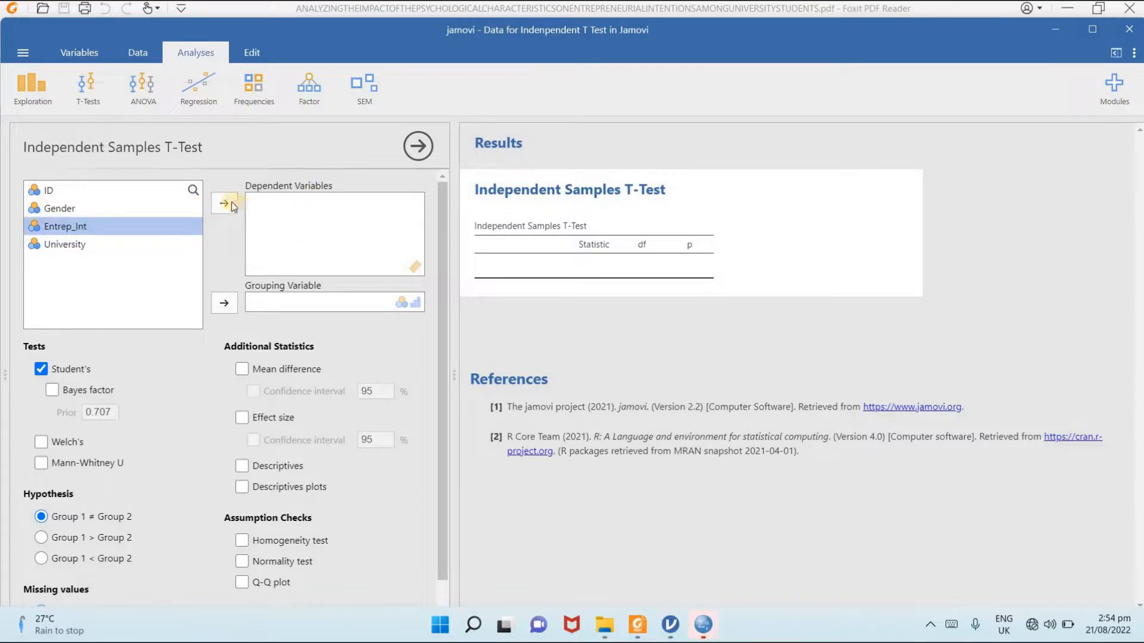
pyautogui.click(224, 204)
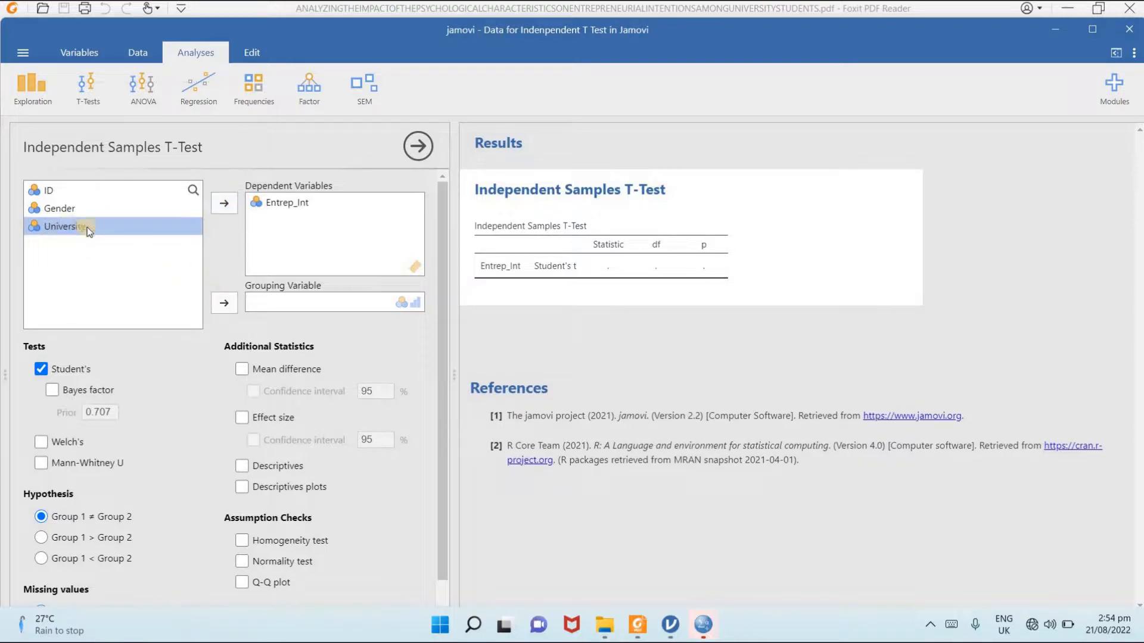
pyautogui.click(223, 302)
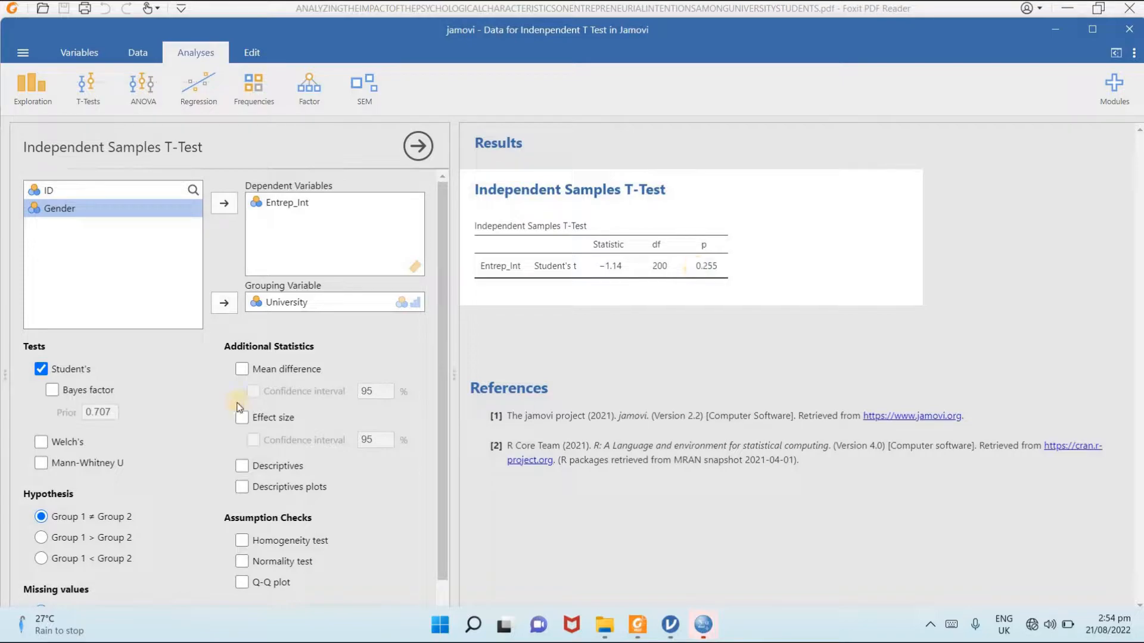
# - Add Welch's and Mann-Whitney U tests alongside Student's test, keeping the Bayes factor switched off
pyautogui.click(51, 392)
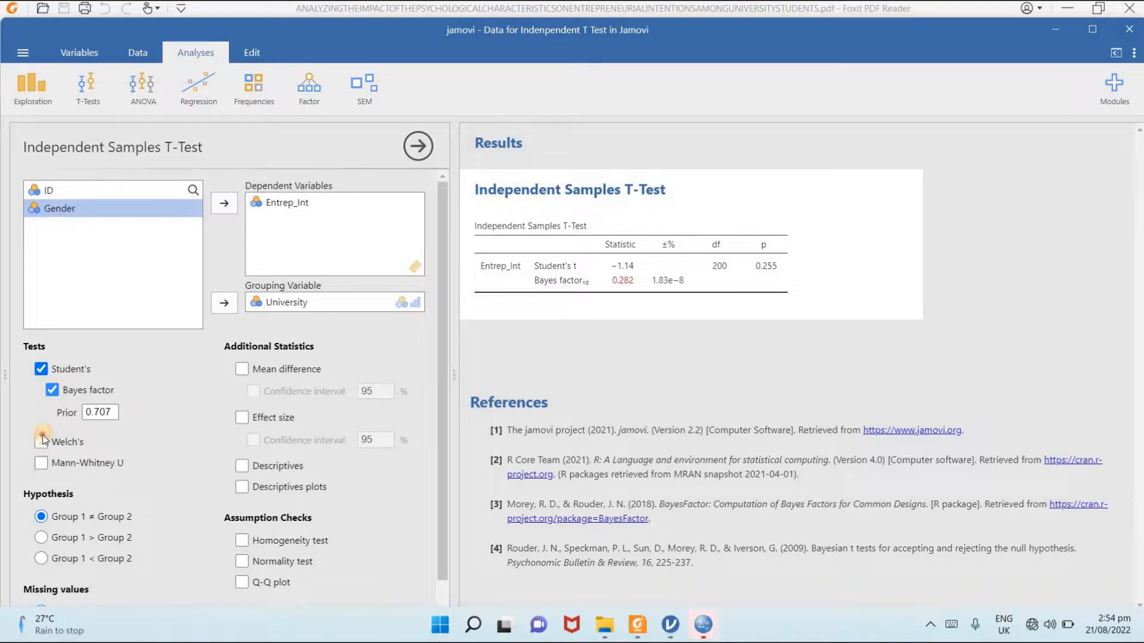
pyautogui.click(53, 391)
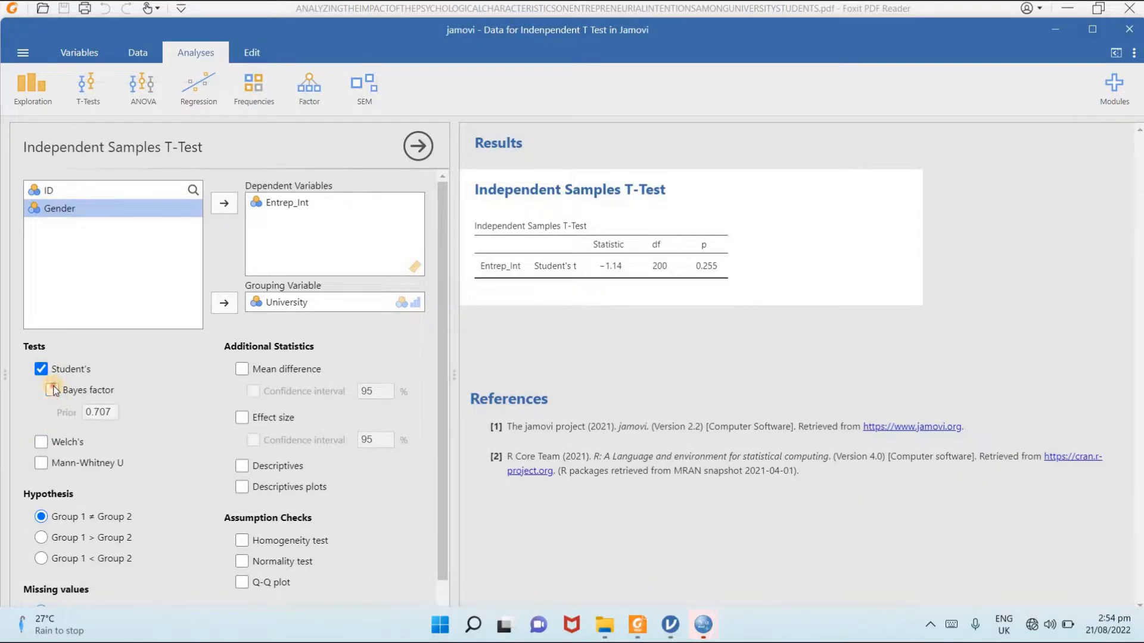
pyautogui.click(42, 442)
pyautogui.click(41, 463)
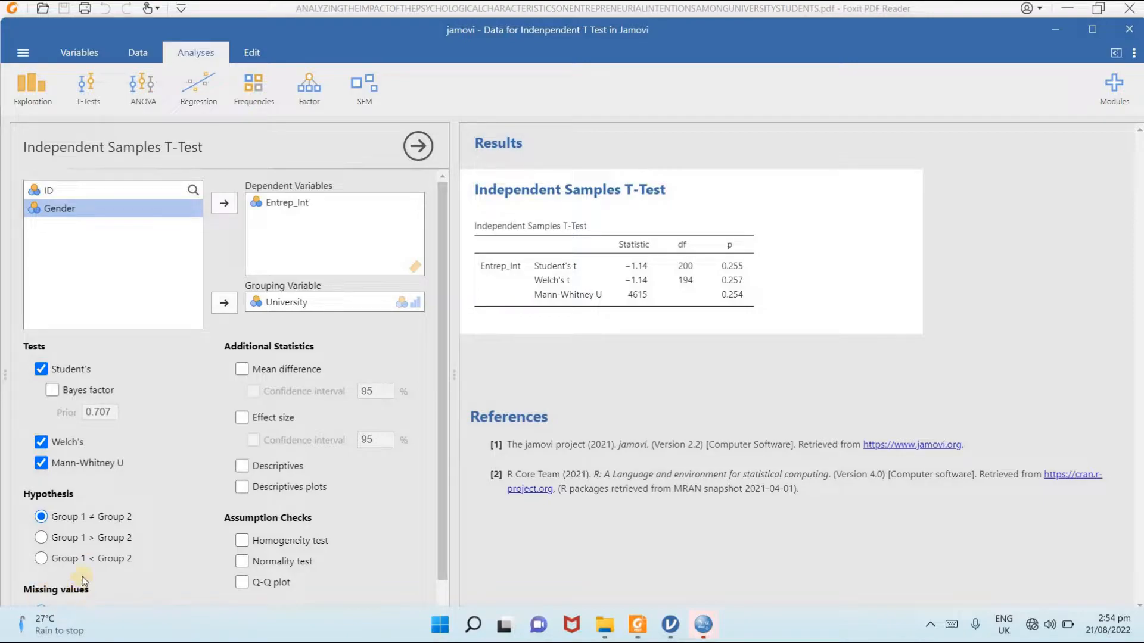
# - Include the mean difference and effect size with their confidence intervals, plus descriptives and descriptives plots
pyautogui.click(242, 370)
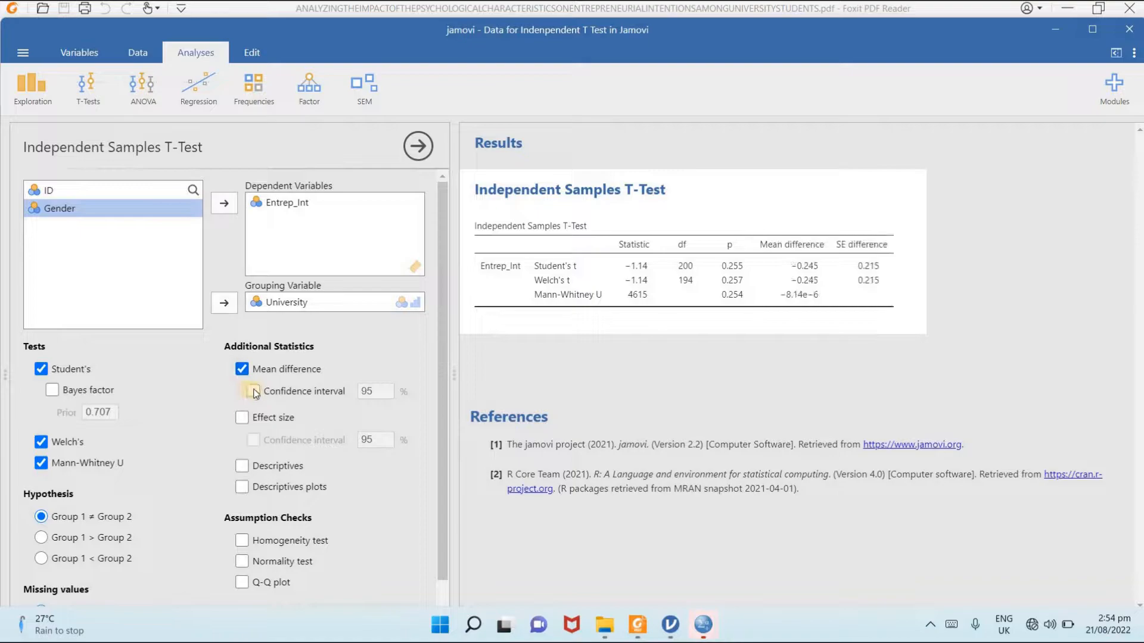
pyautogui.click(253, 392)
pyautogui.click(242, 417)
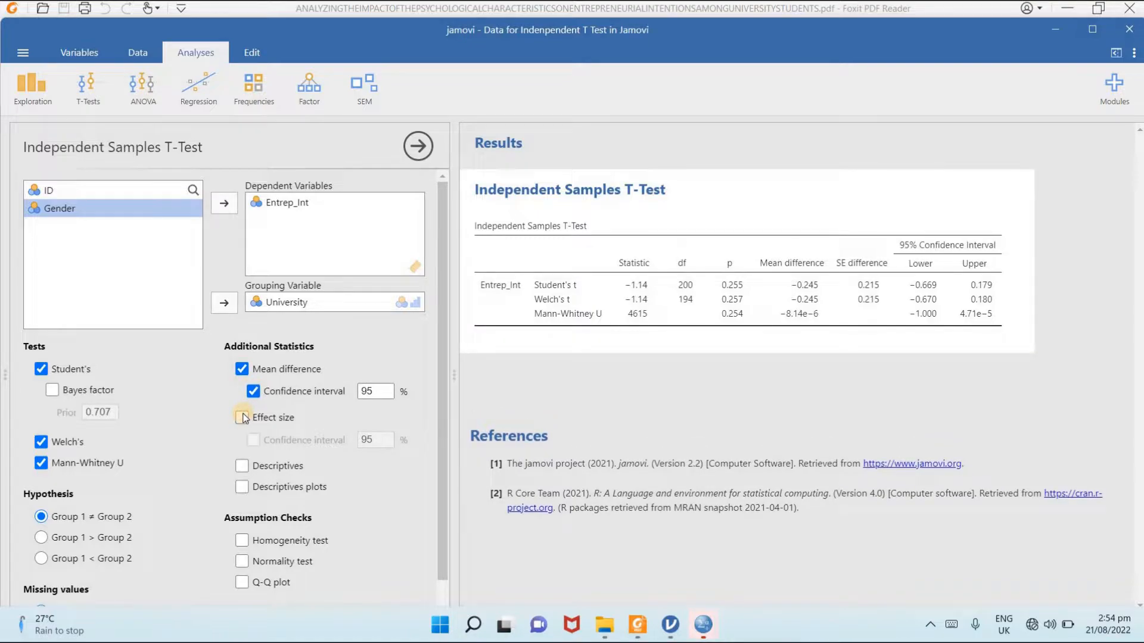
pyautogui.click(252, 440)
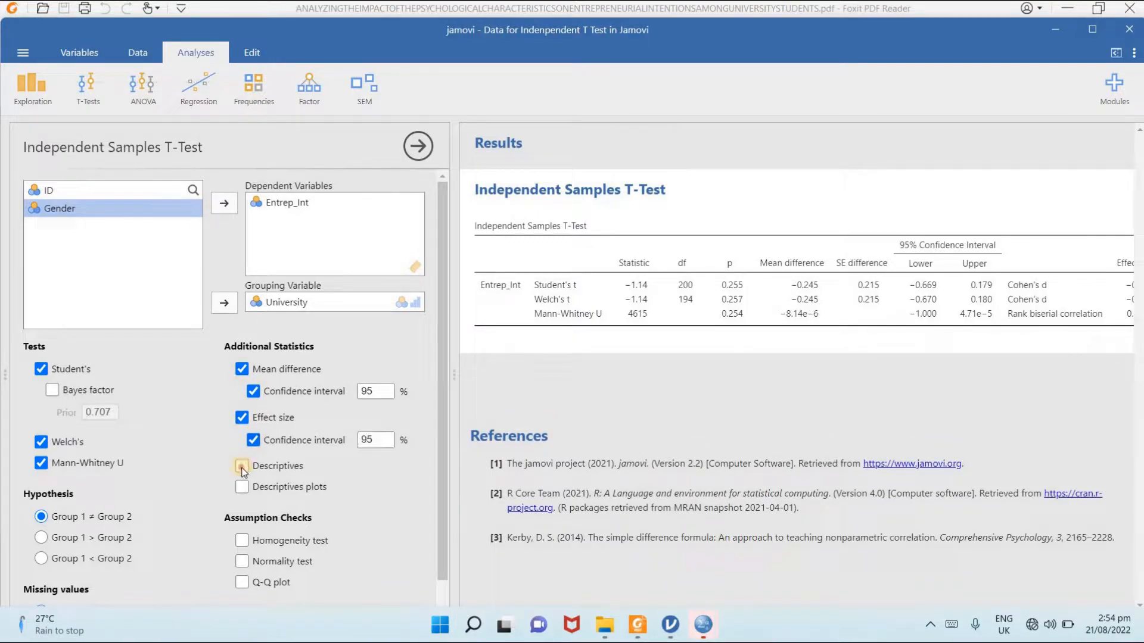
pyautogui.click(242, 466)
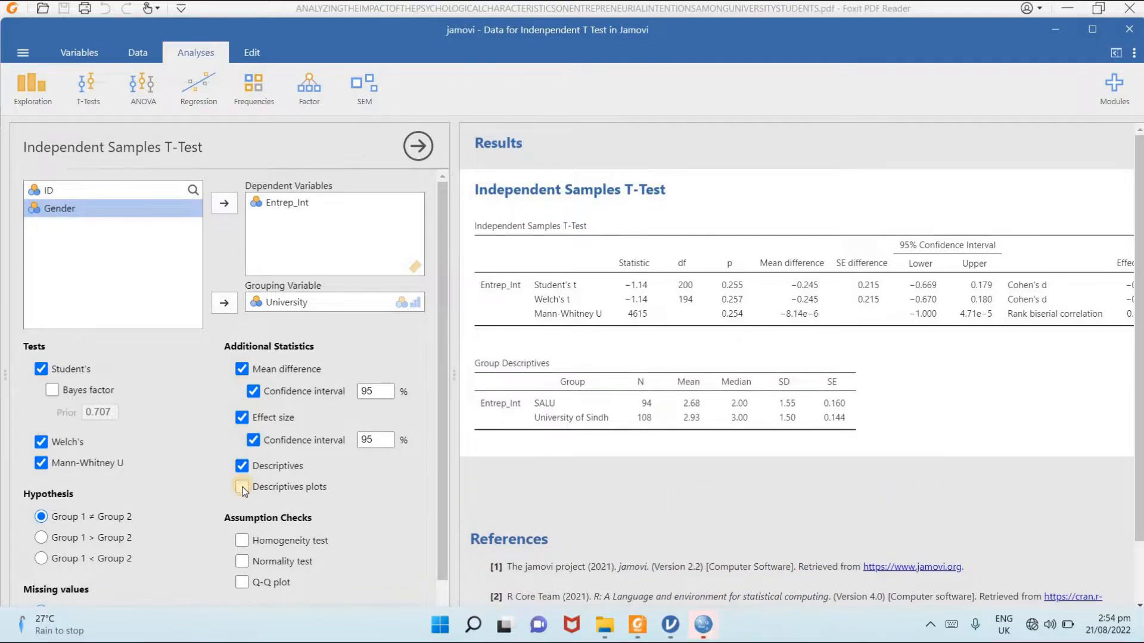
pyautogui.click(242, 486)
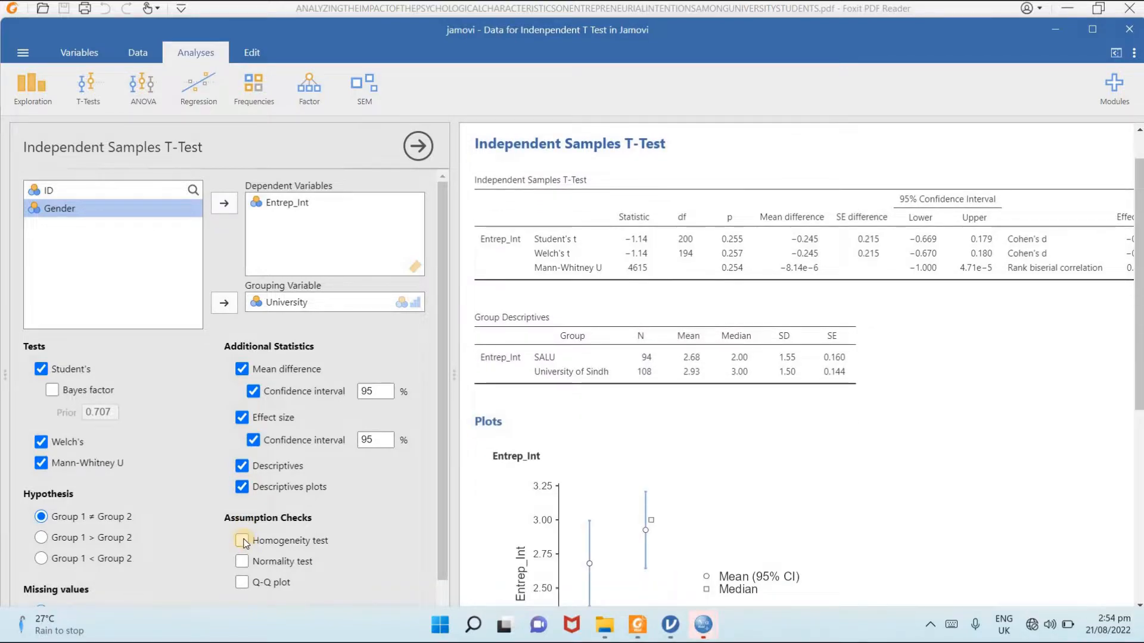
# - Enable the homogeneity test, normality test and Q-Q plot as assumption checks
pyautogui.click(242, 540)
pyautogui.click(242, 564)
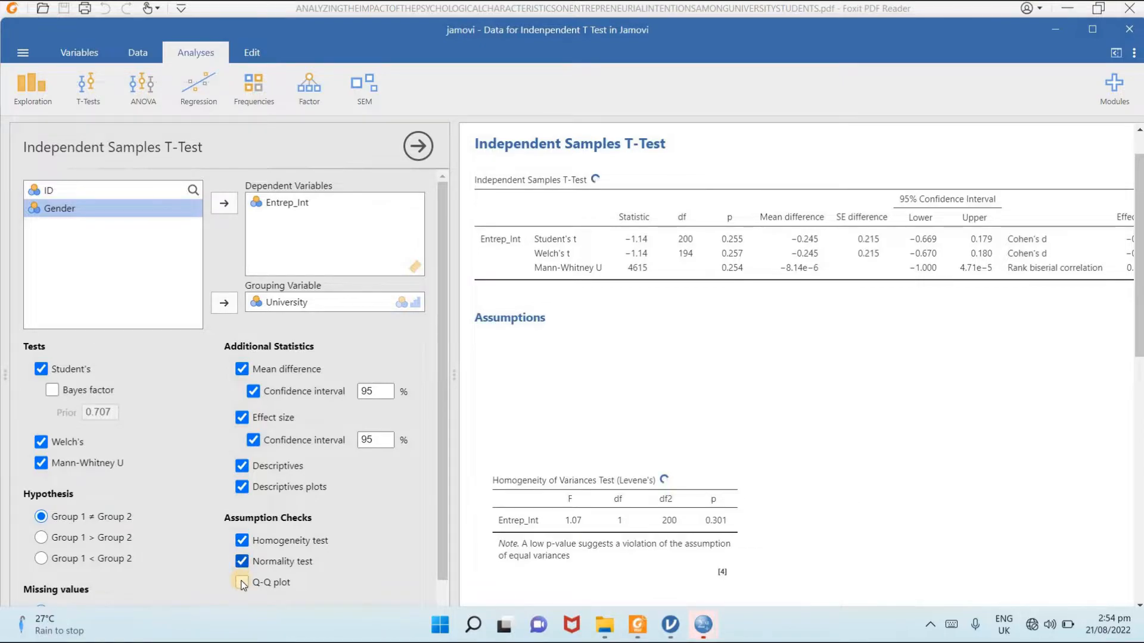
pyautogui.click(242, 582)
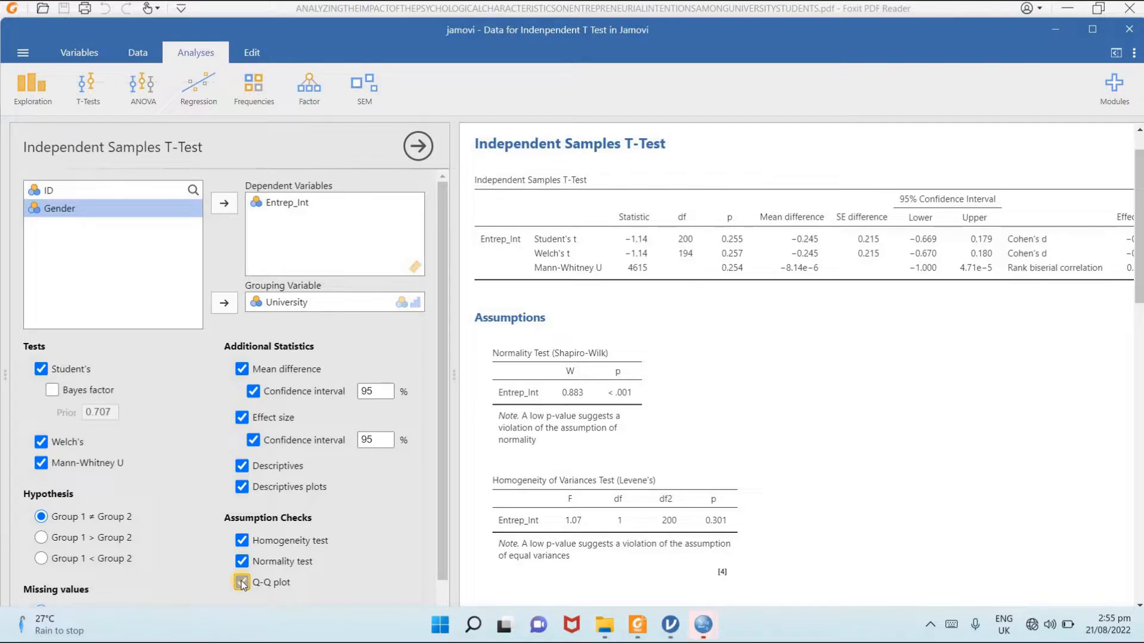
pyautogui.click(241, 584)
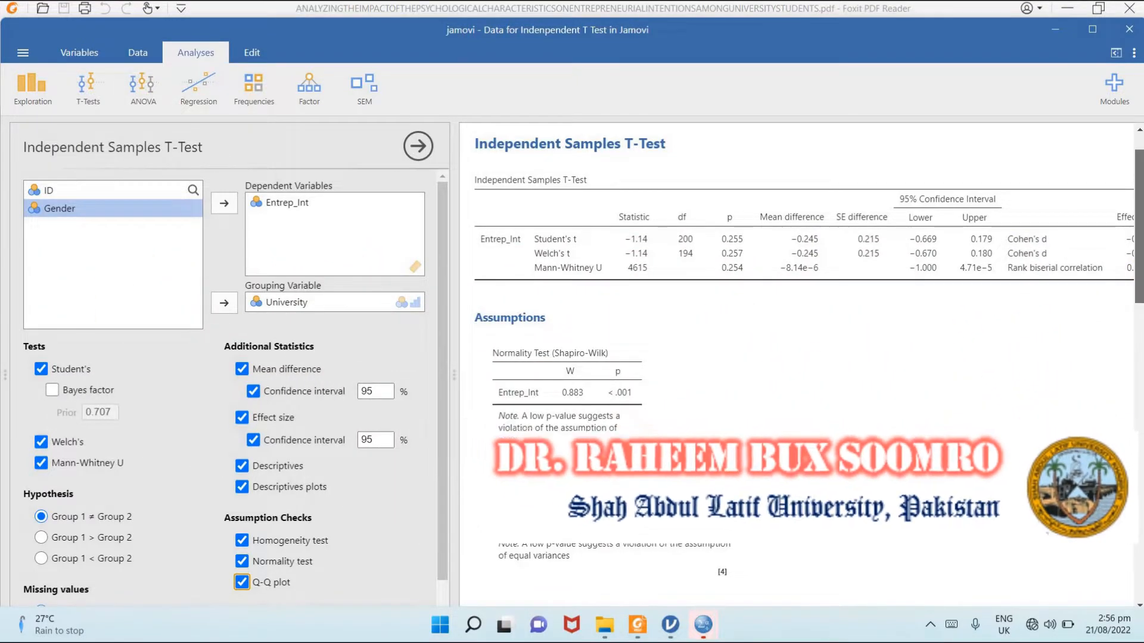
# - Examine the t-test results by University, including the assumption checks, group descriptives and plots
pyautogui.moveTo(1139, 275); pyautogui.dragTo(1139, 383)
pyautogui.scroll(-3, 993, 356)
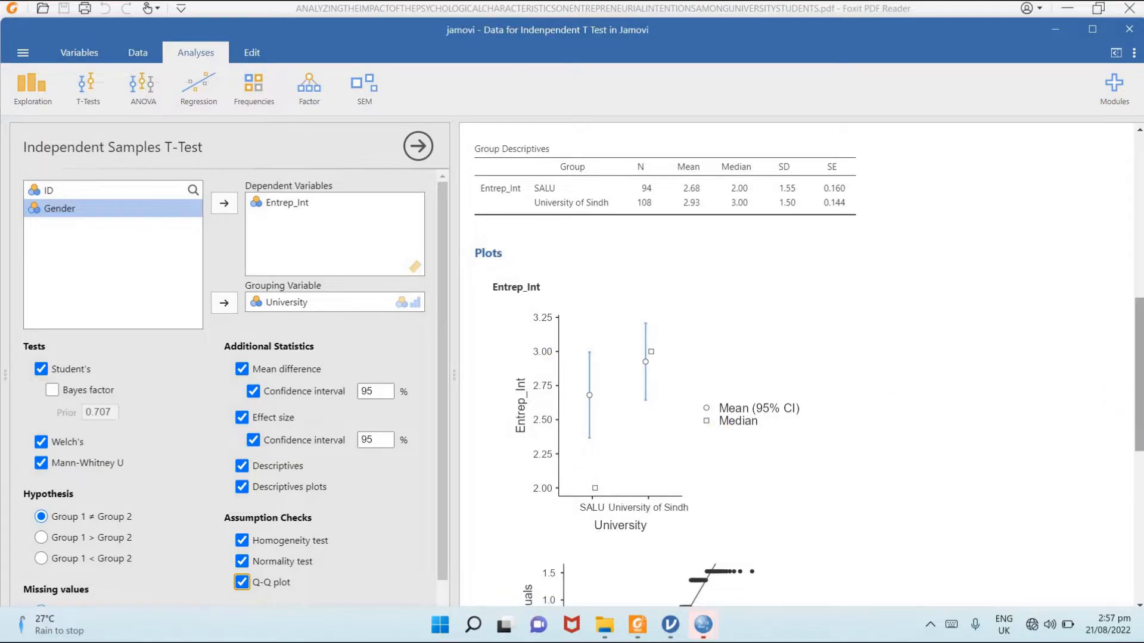
pyautogui.scroll(-3, 1132, 375)
pyautogui.scroll(7, 1106, 286)
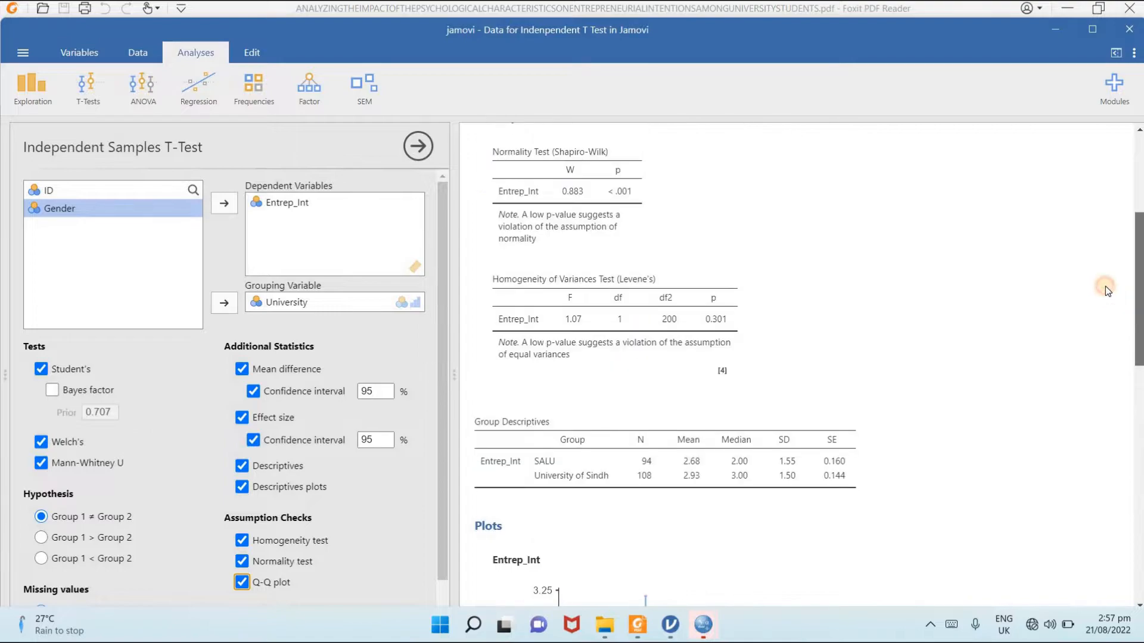
pyautogui.scroll(4, 1103, 277)
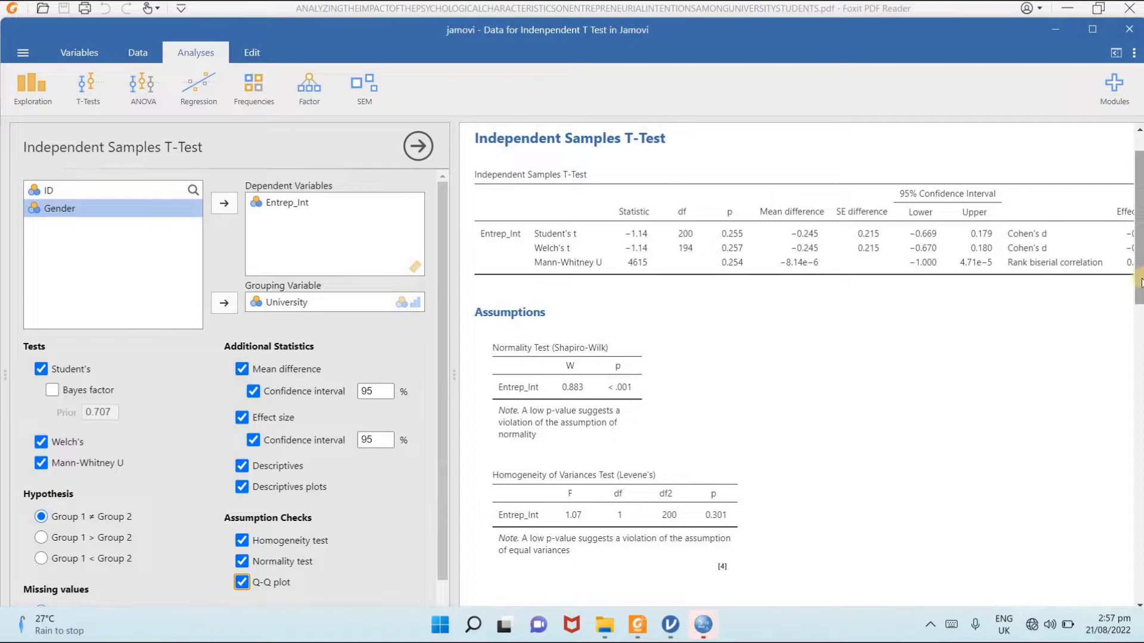
pyautogui.scroll(-3, 1140, 283)
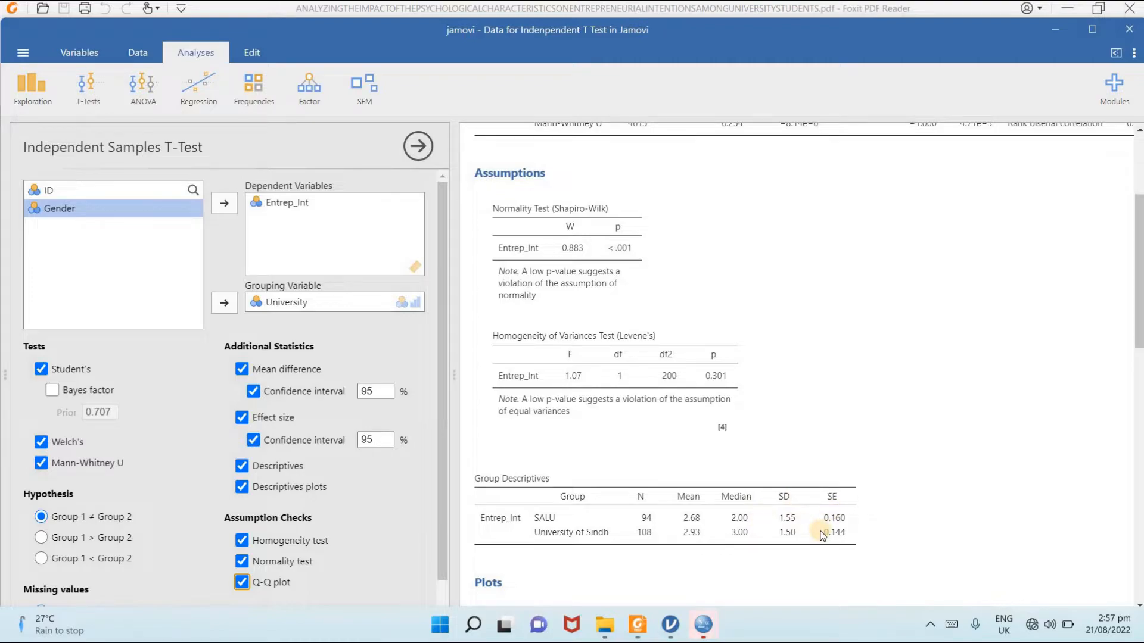
# - Replace University with Gender as the grouping variable of the t-test
pyautogui.click(314, 302)
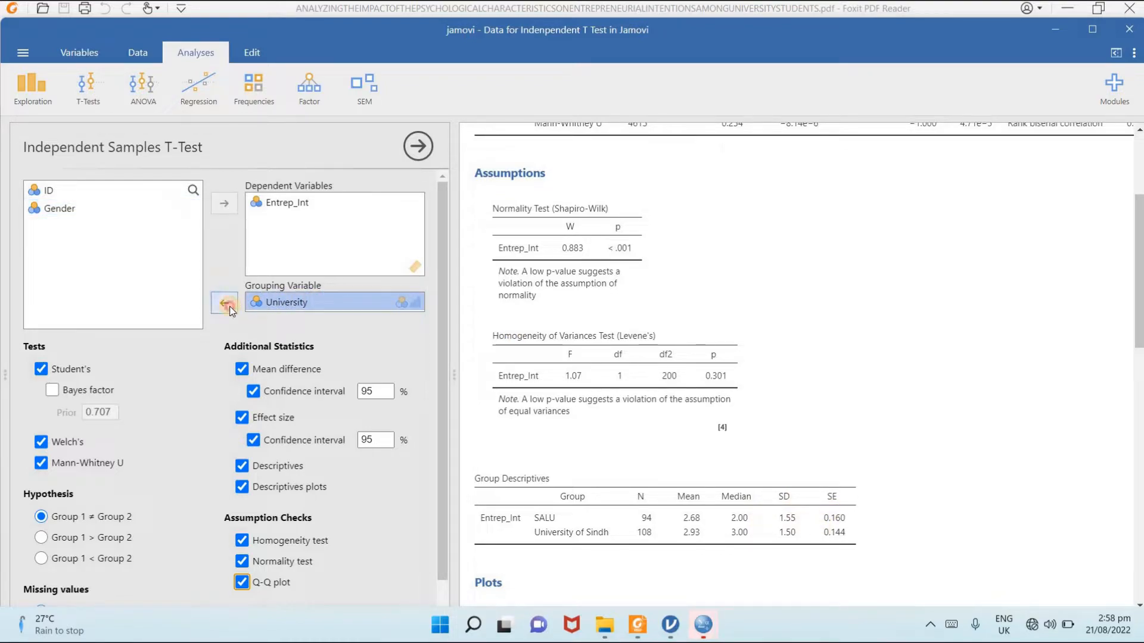
pyautogui.click(225, 303)
pyautogui.click(59, 210)
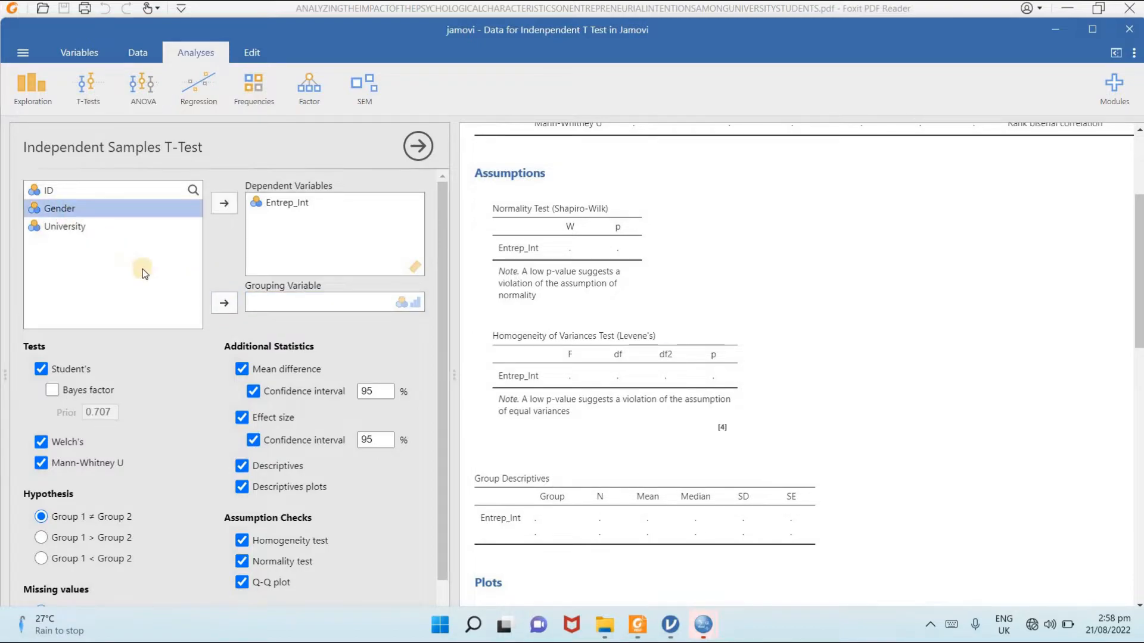
pyautogui.click(218, 303)
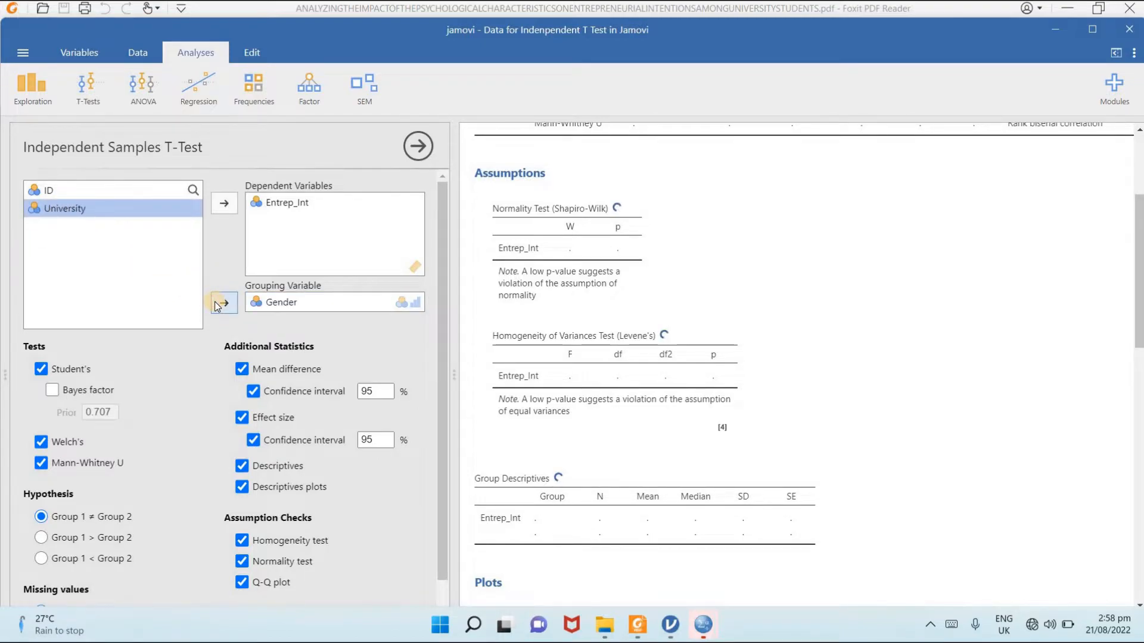
pyautogui.click(253, 441)
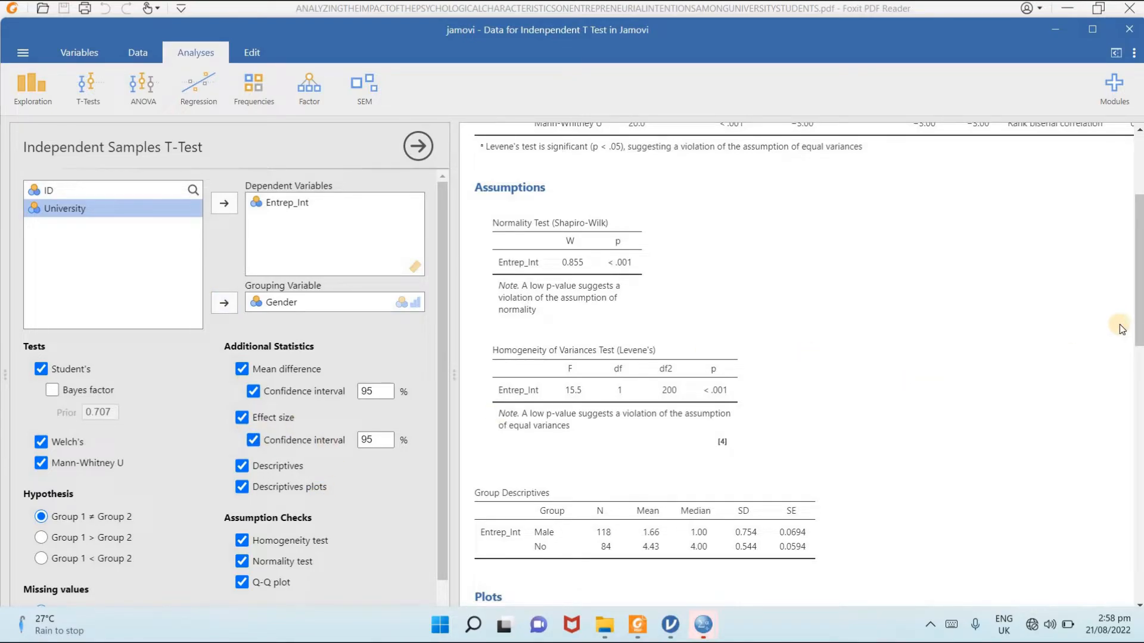
# - Examine the group descriptives, plots, assumption checks and t-test table for the Gender comparison
pyautogui.scroll(-3, 1138, 337)
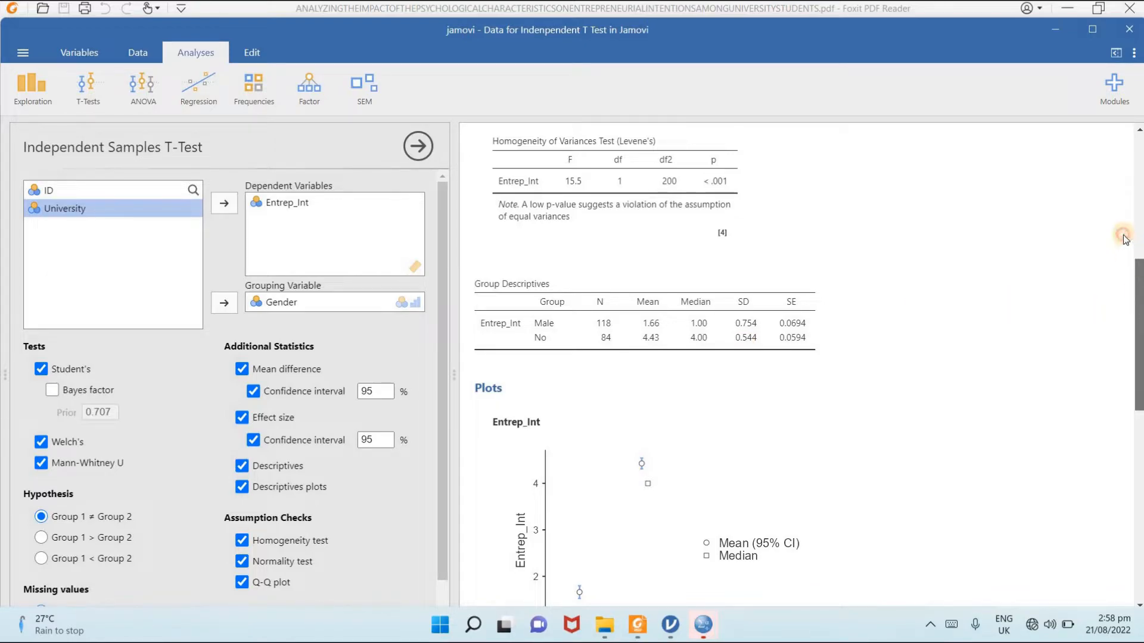
pyautogui.scroll(5, 1120, 218)
pyautogui.scroll(1, 1121, 220)
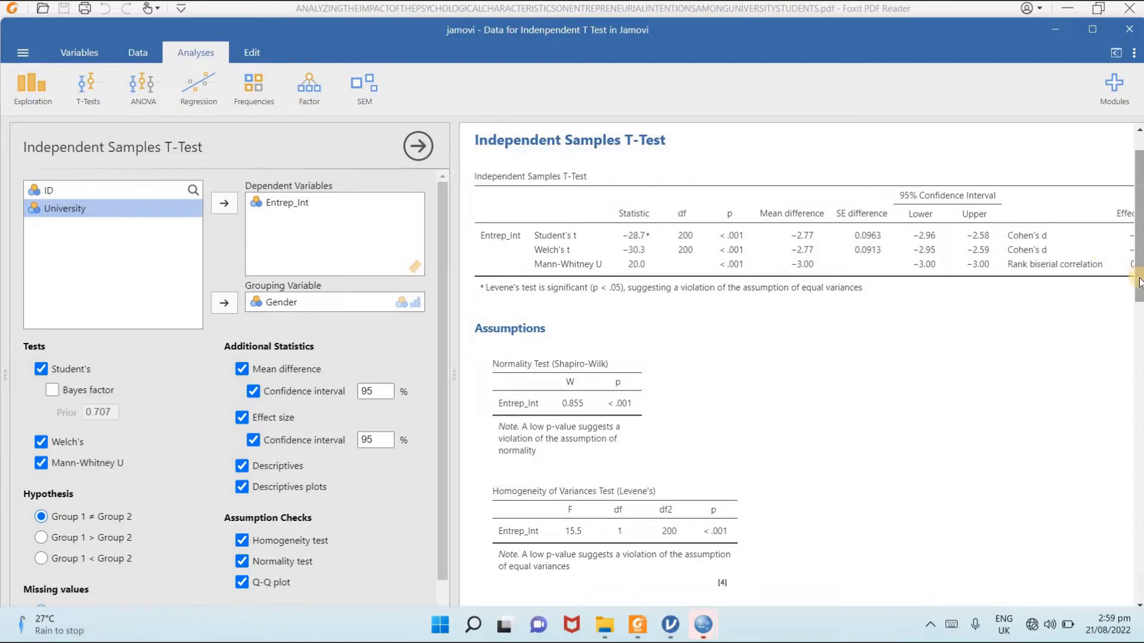
# - Review the Gender t-test table, normality and Levene's tests, group descriptives and Q-Q plot in the jamovi results
pyautogui.moveTo(1139, 282); pyautogui.dragTo(1139, 332)
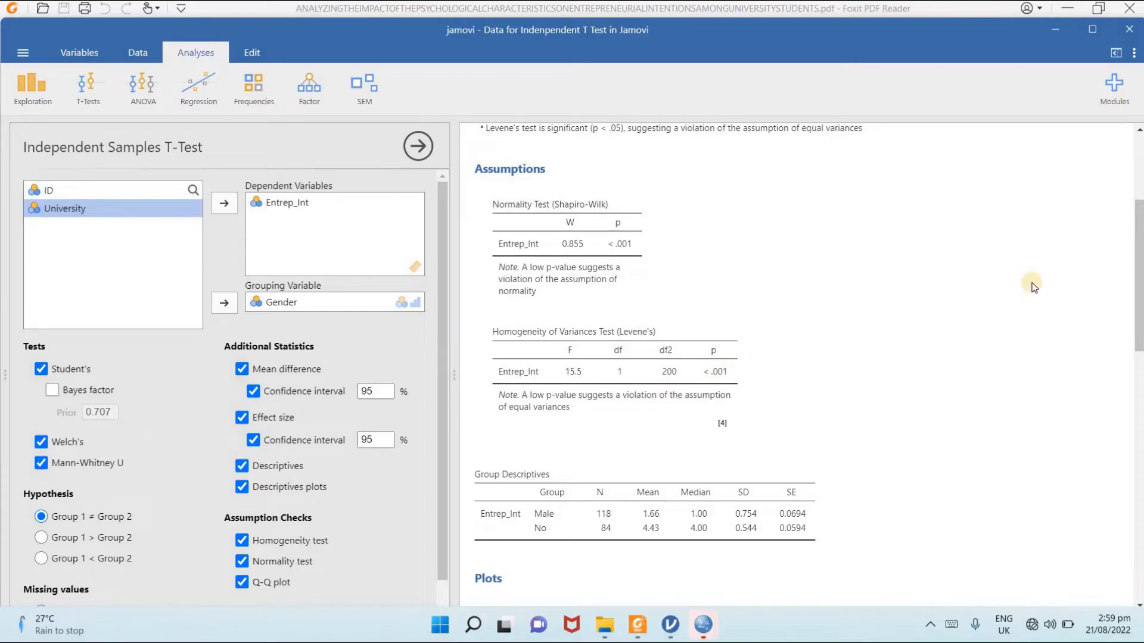
pyautogui.scroll(4, 1117, 232)
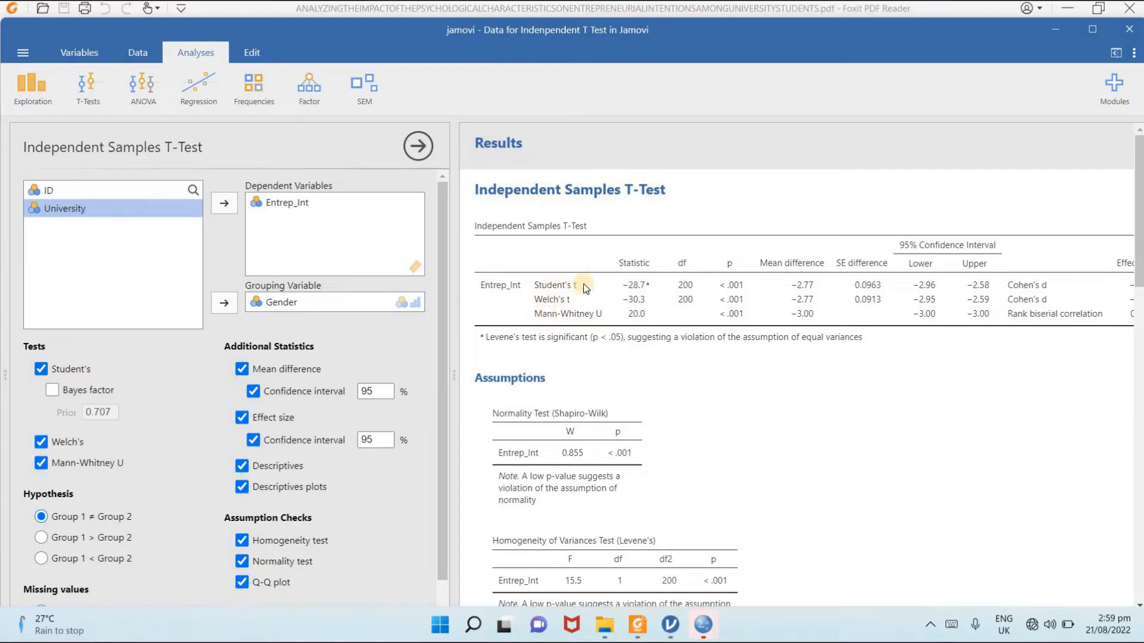
pyautogui.moveTo(1139, 171); pyautogui.dragTo(1139, 436)
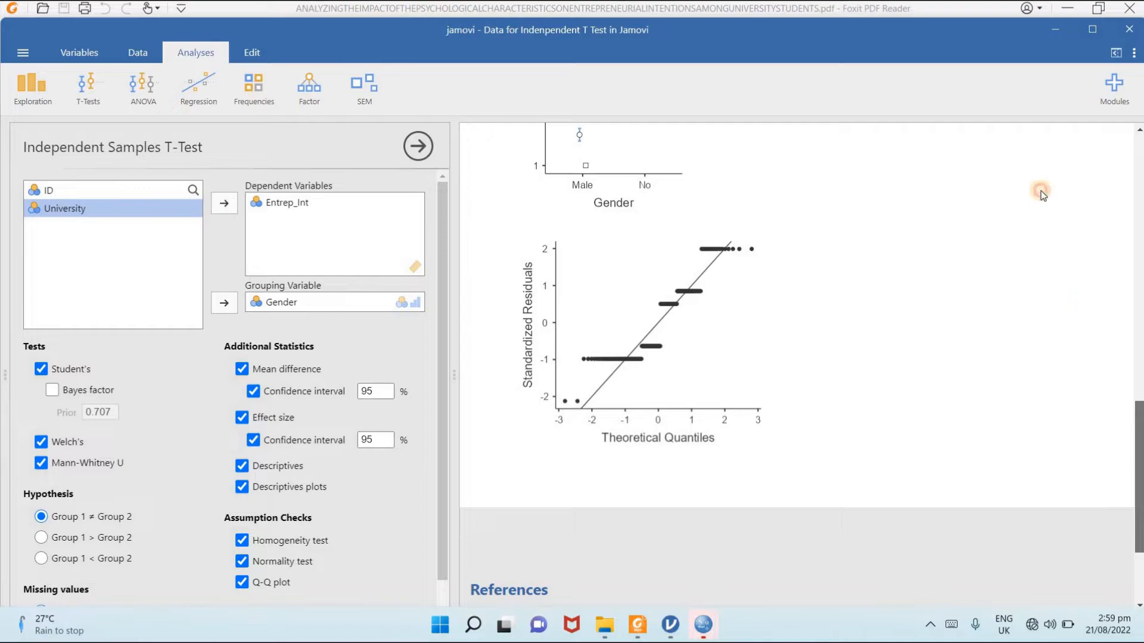
pyautogui.scroll(10, 1039, 187)
pyautogui.scroll(2, 1040, 178)
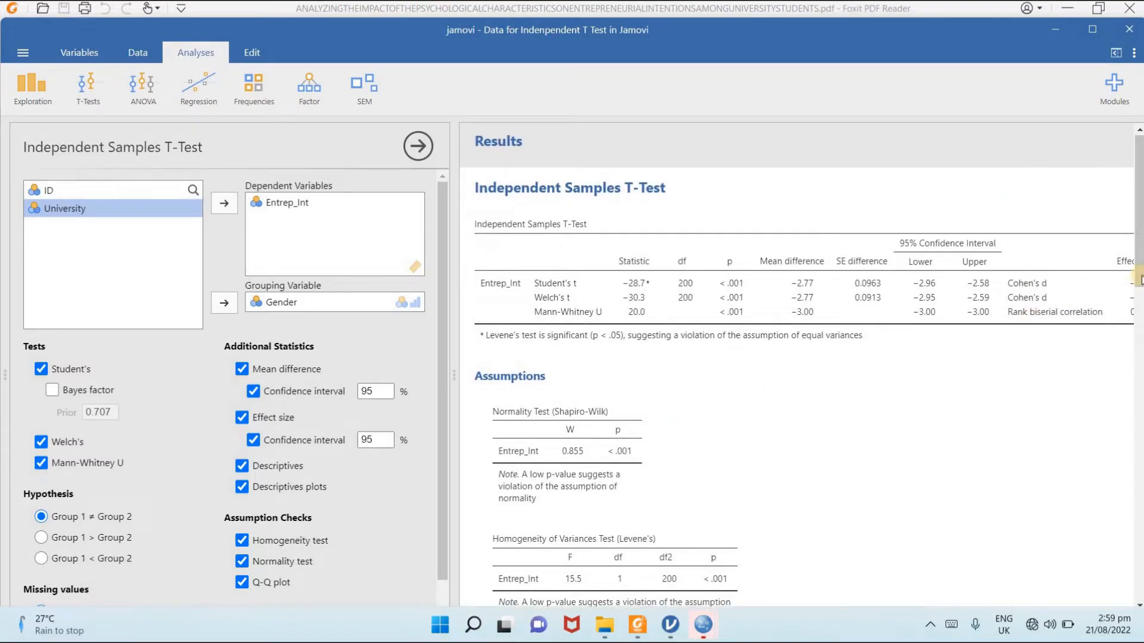
pyautogui.moveTo(1139, 282); pyautogui.dragTo(1067, 402)
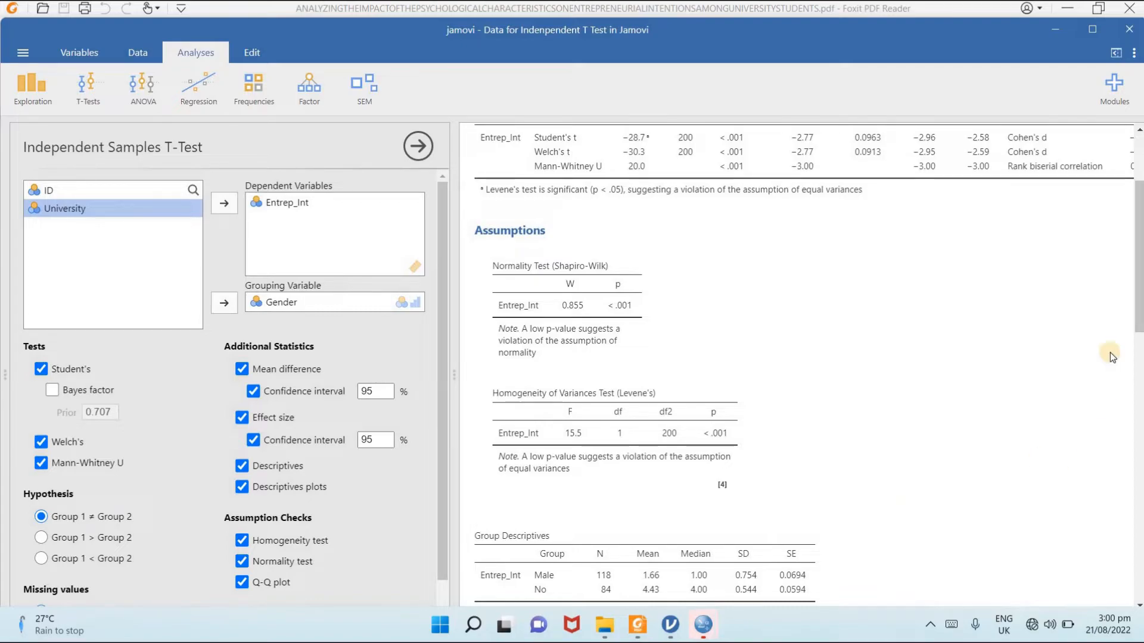
pyautogui.moveTo(1138, 330); pyautogui.dragTo(1139, 387)
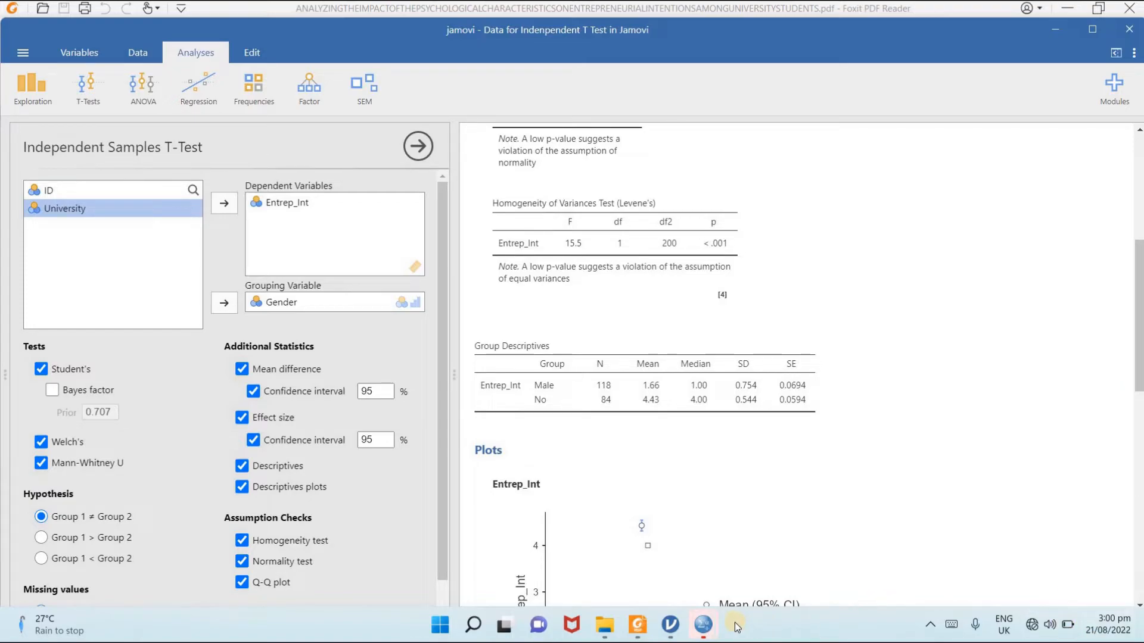
# - Switch to IBM SPSS Statistics and close the old t-test output document without saving it
pyautogui.click(706, 630)
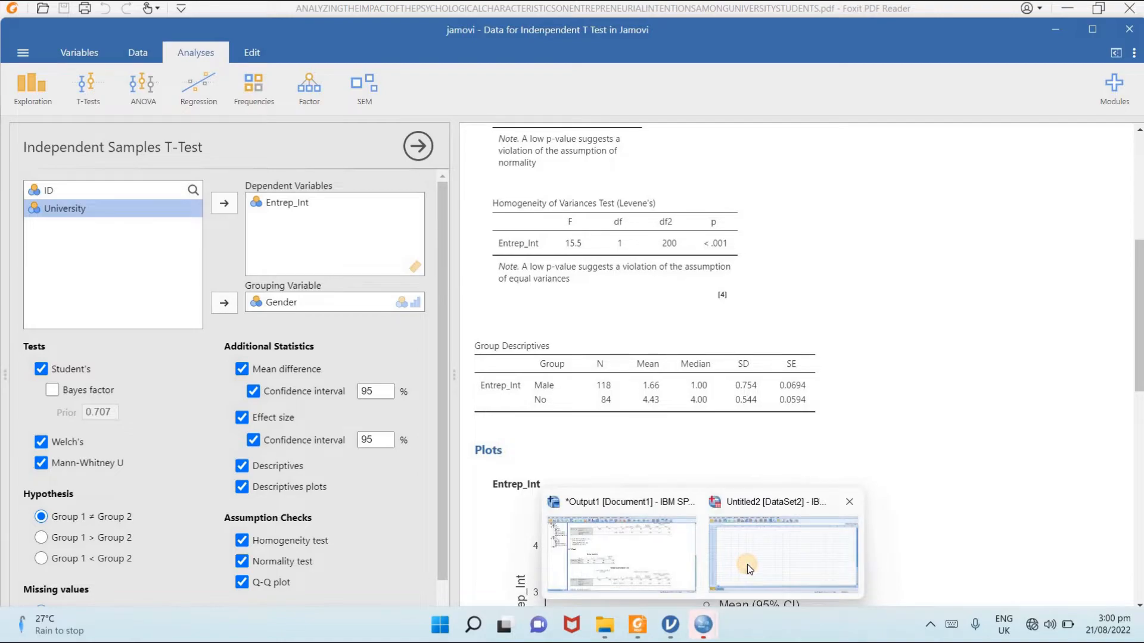
pyautogui.click(747, 564)
pyautogui.moveTo(703, 635)
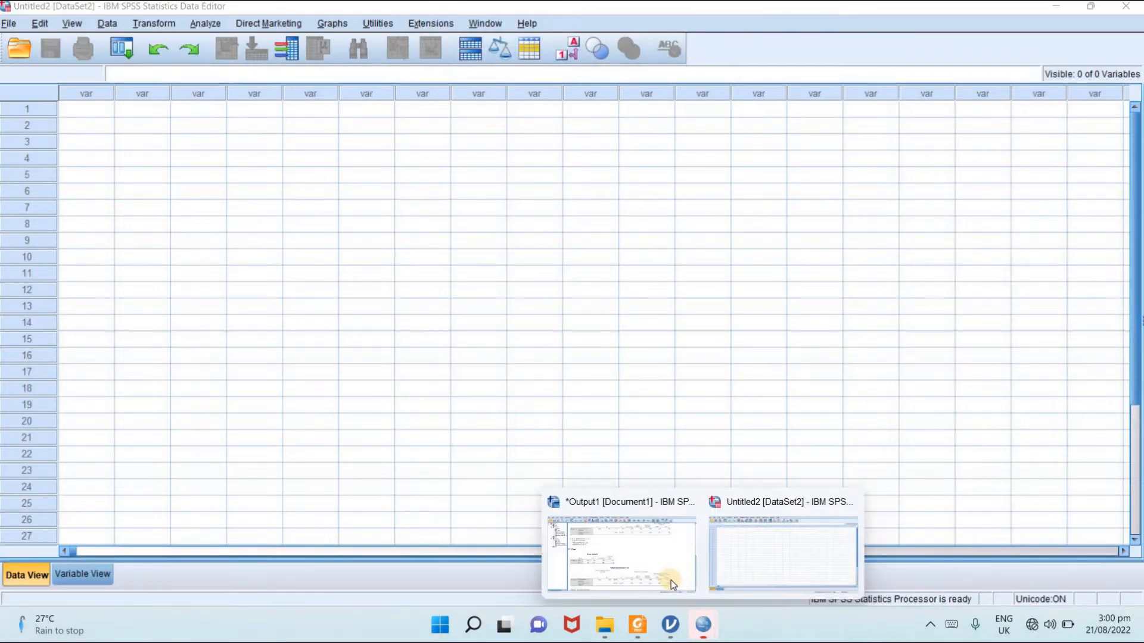
pyautogui.click(669, 581)
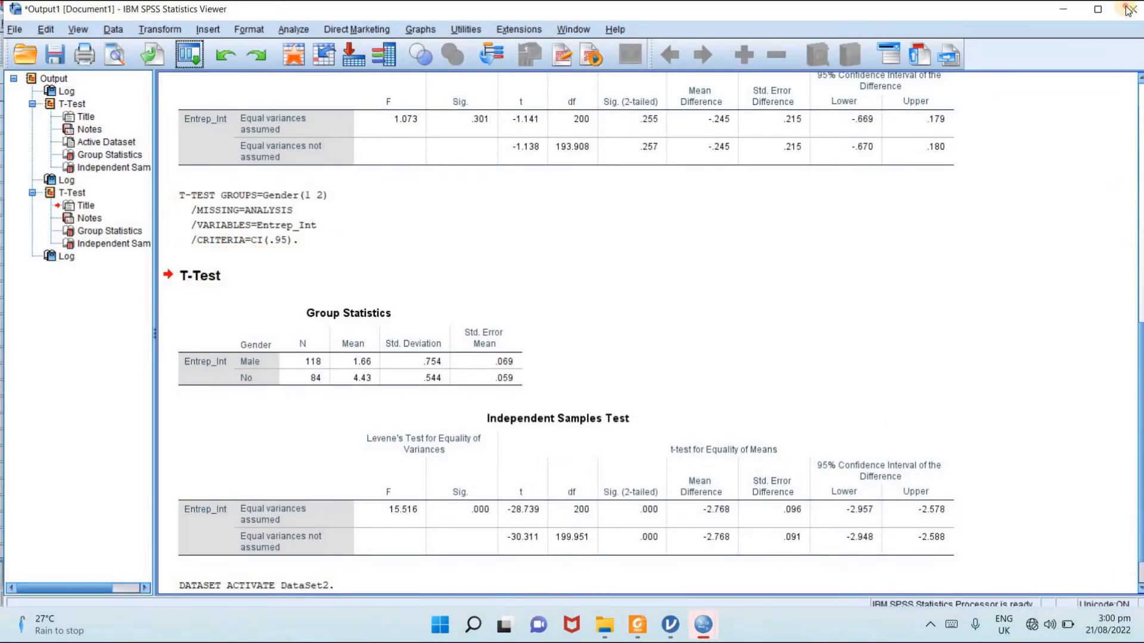
pyautogui.click(1132, 8)
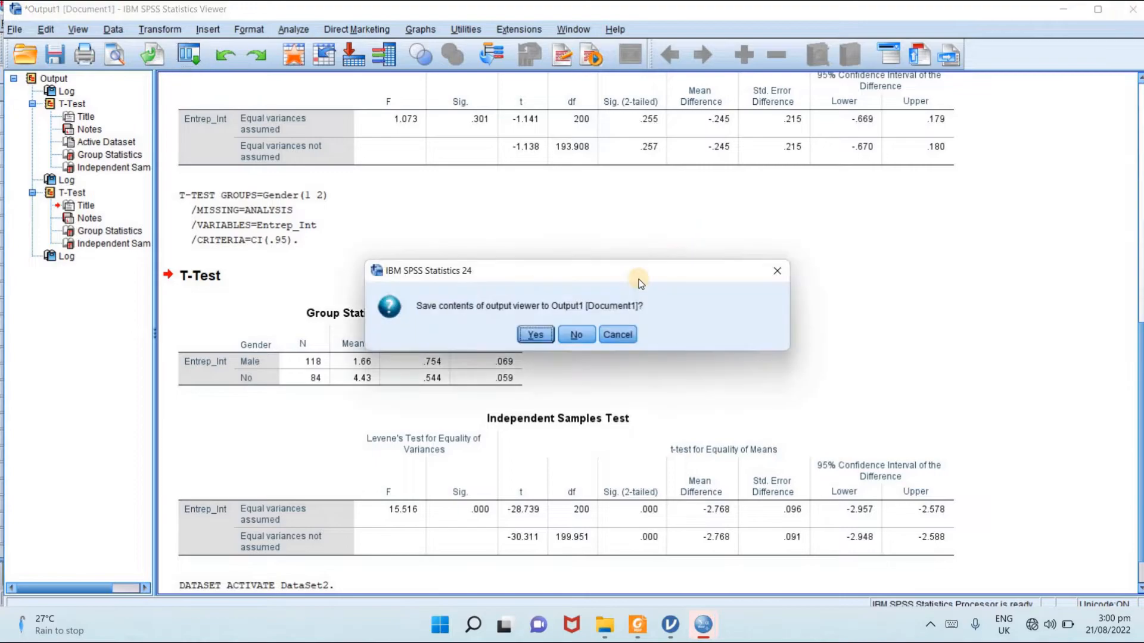
pyautogui.click(576, 335)
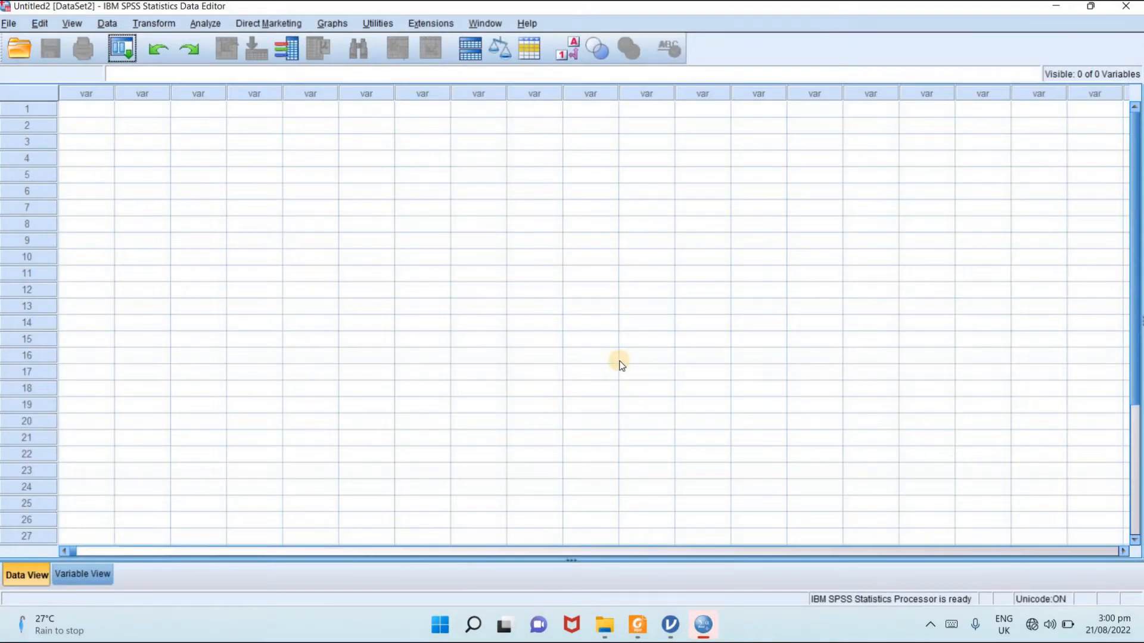
# - Open the recently used data file "Data for Indenpendent T Test in Jamovi.sav" in SPSS
pyautogui.click(6, 24)
pyautogui.moveTo(179, 411)
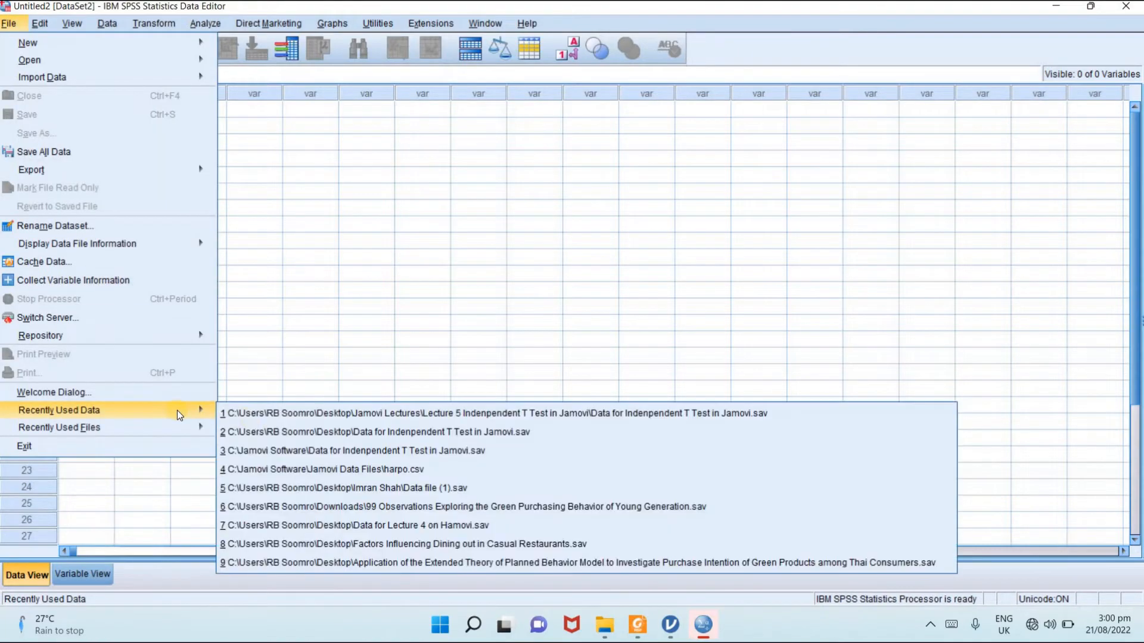
pyautogui.click(275, 413)
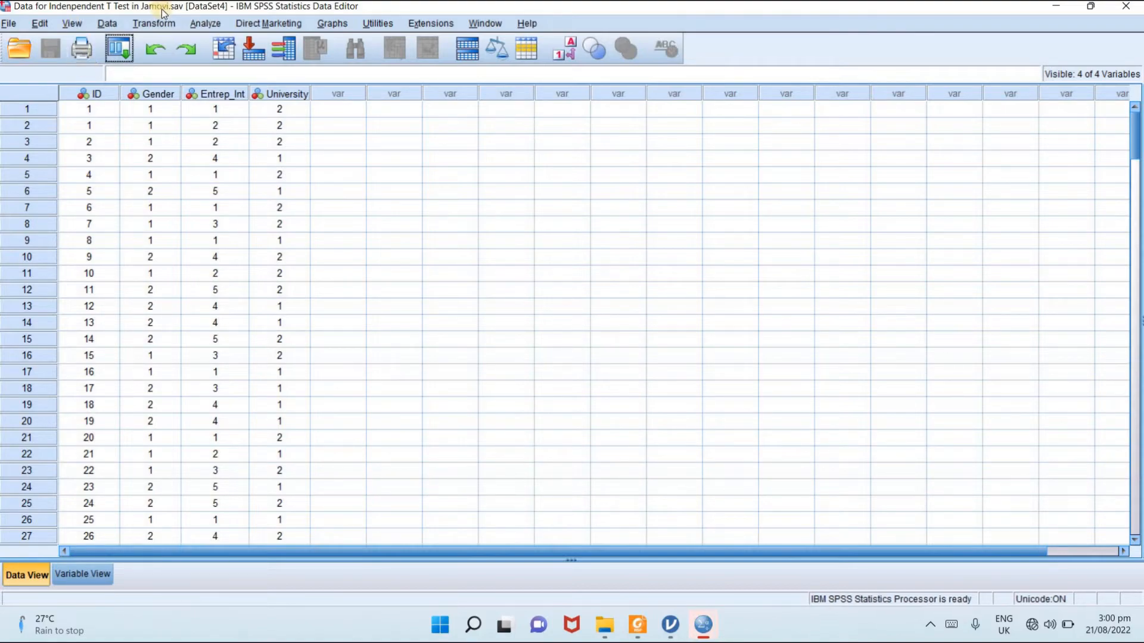
# - Start an Independent-Samples T Test with Entrep_Int as the test variable
pyautogui.click(220, 25)
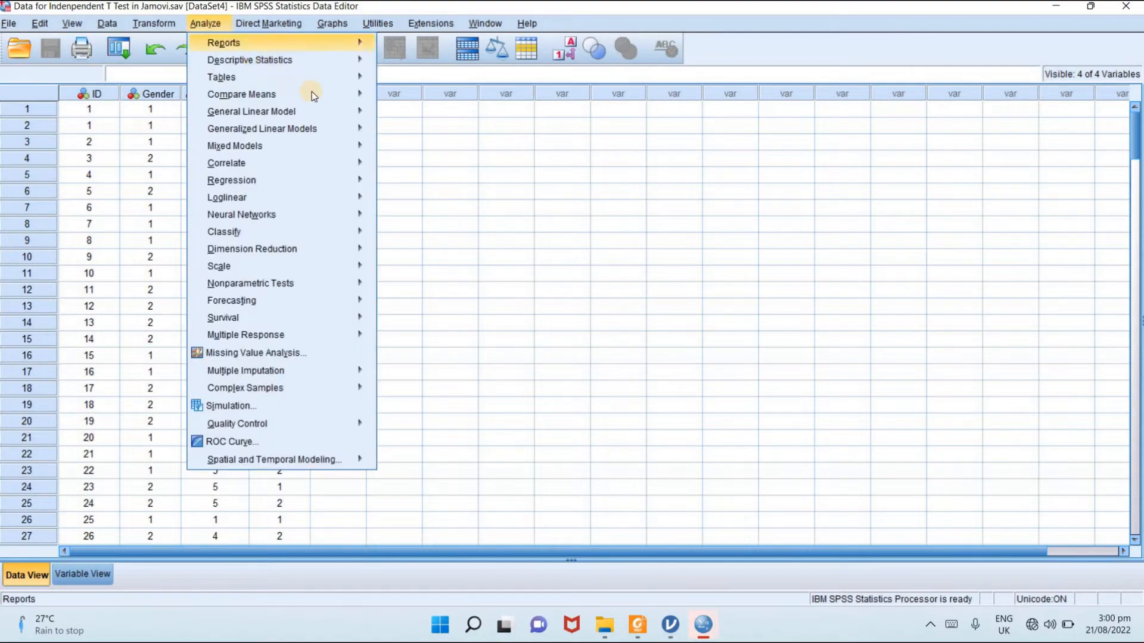
pyautogui.moveTo(306, 96)
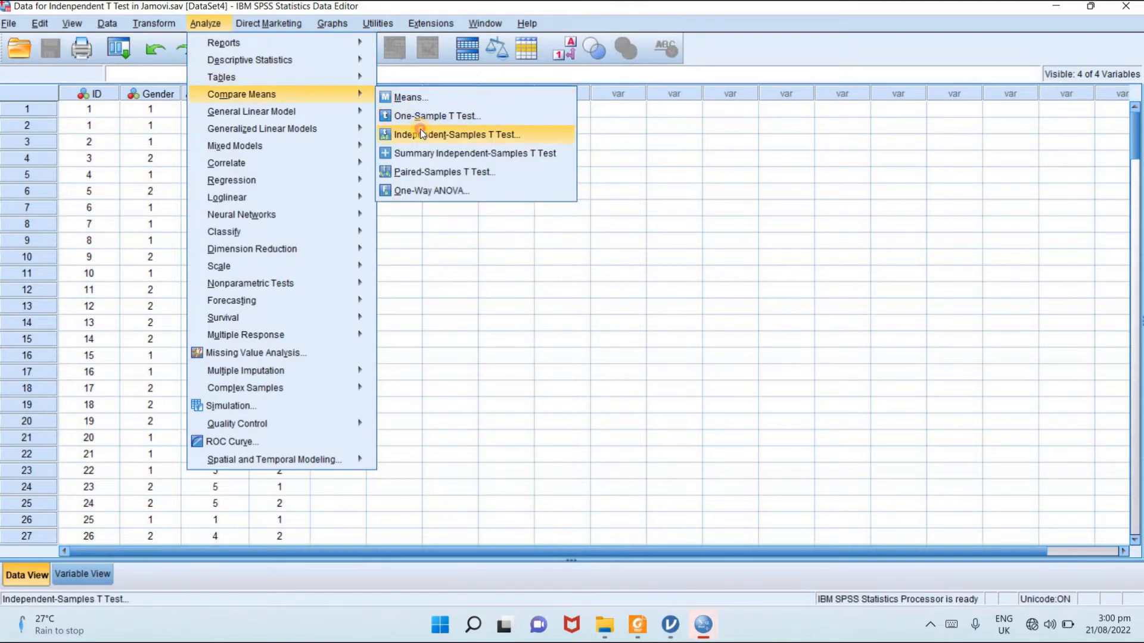
pyautogui.click(421, 132)
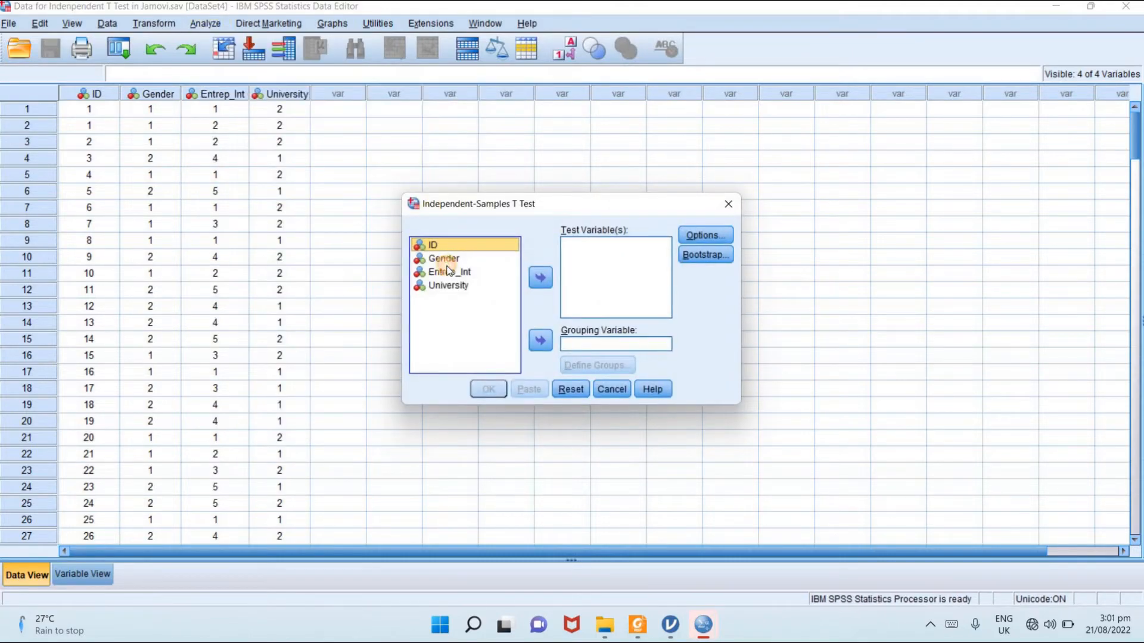
pyautogui.click(475, 269)
pyautogui.click(544, 276)
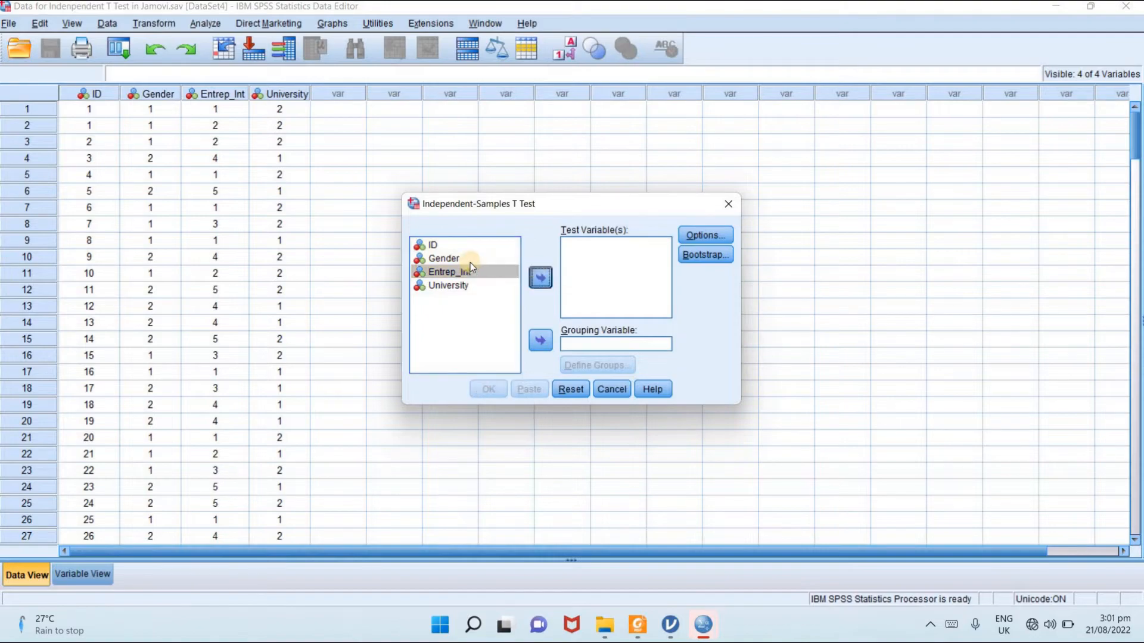
pyautogui.click(455, 272)
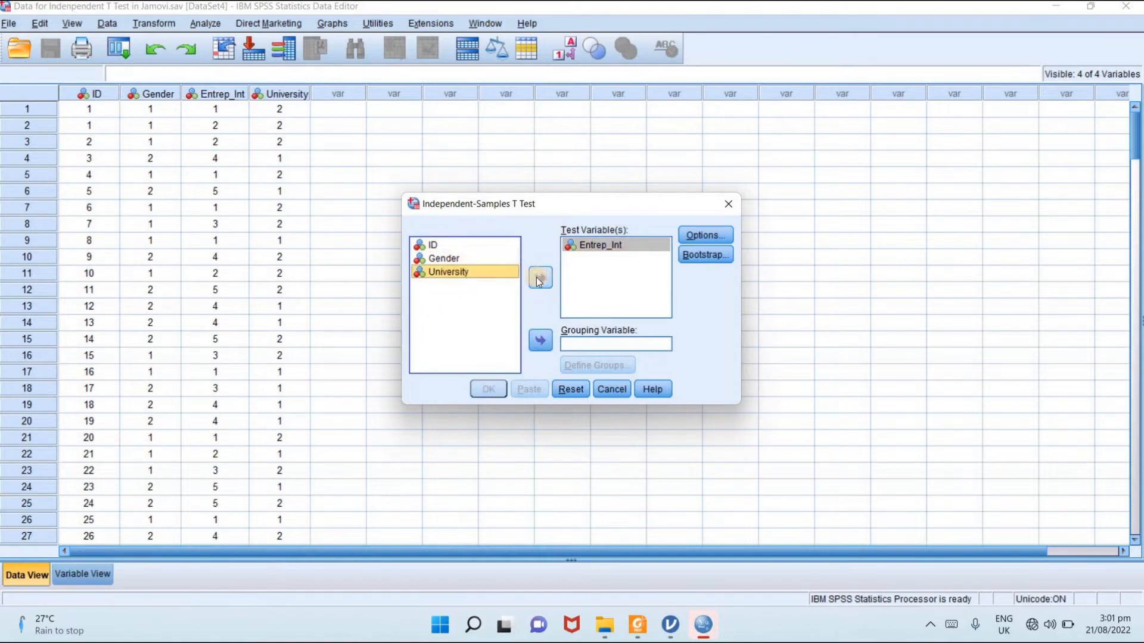
# - Assign Gender as the grouping variable, keeping Entrep_Int as the only test variable
pyautogui.click(538, 279)
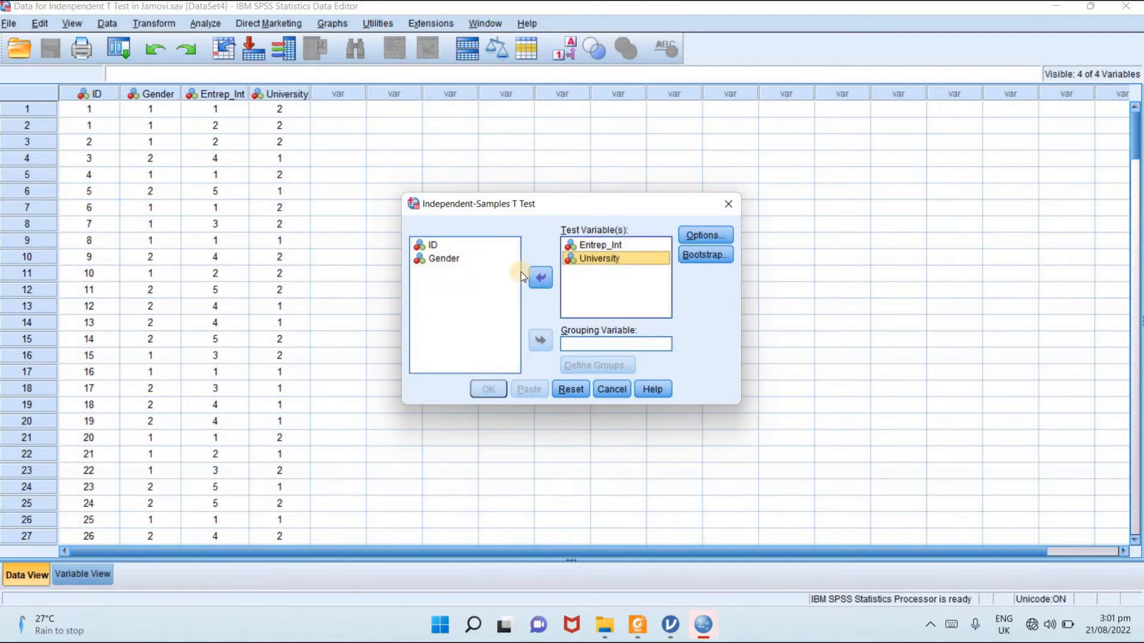
pyautogui.click(549, 277)
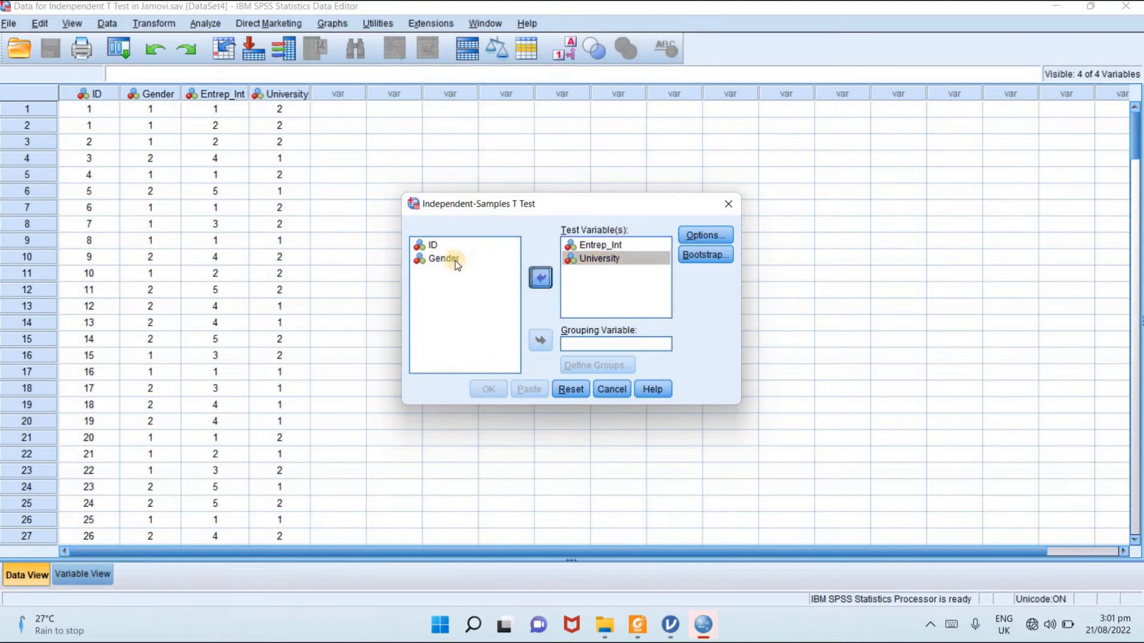
pyautogui.click(541, 276)
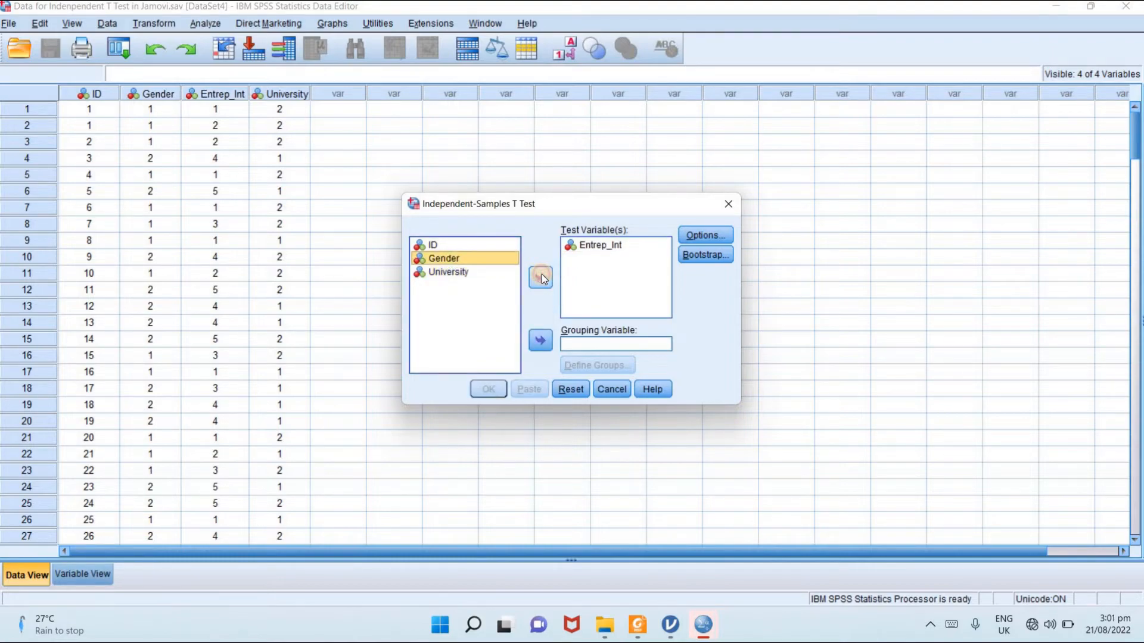
pyautogui.click(584, 345)
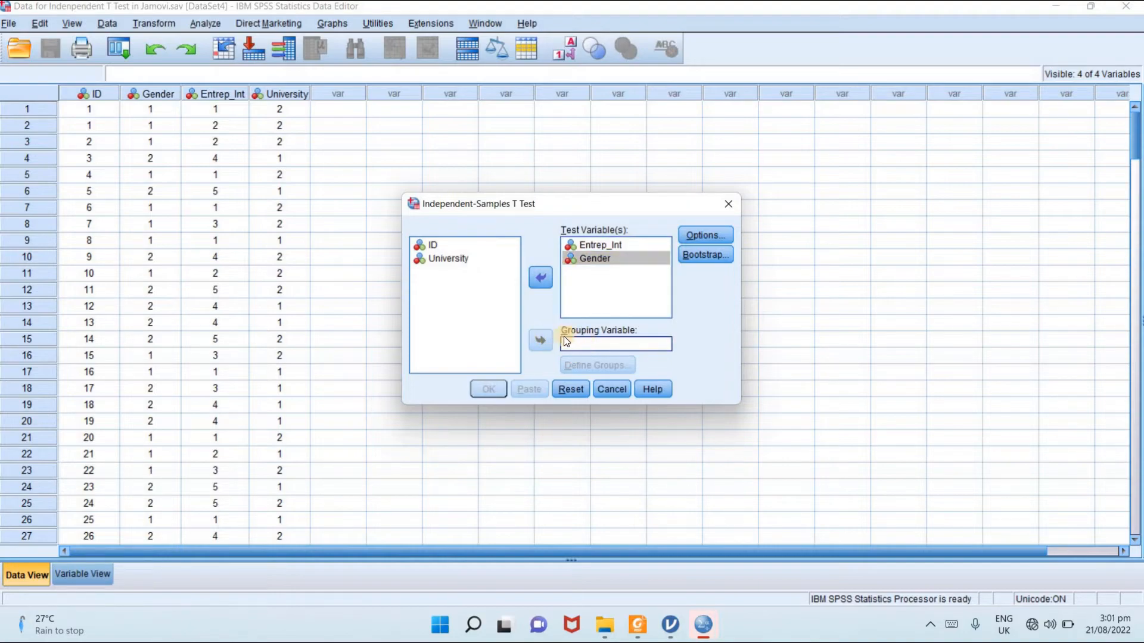
pyautogui.click(541, 278)
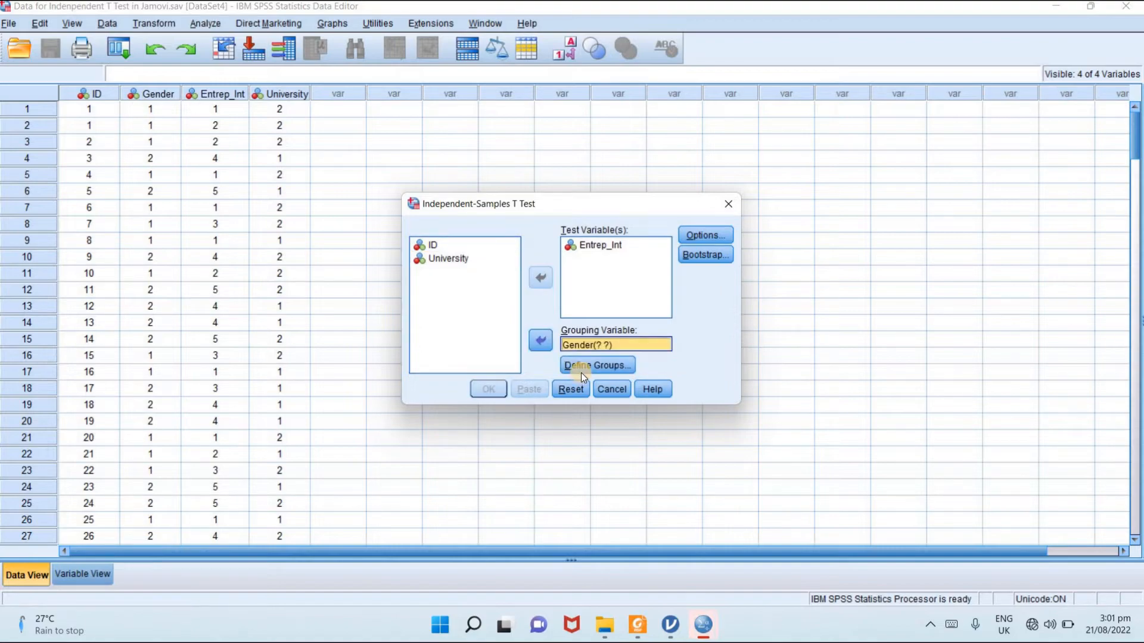
# - Define the Gender groups with specified values 1 and 2, and run the t-test
pyautogui.click(581, 369)
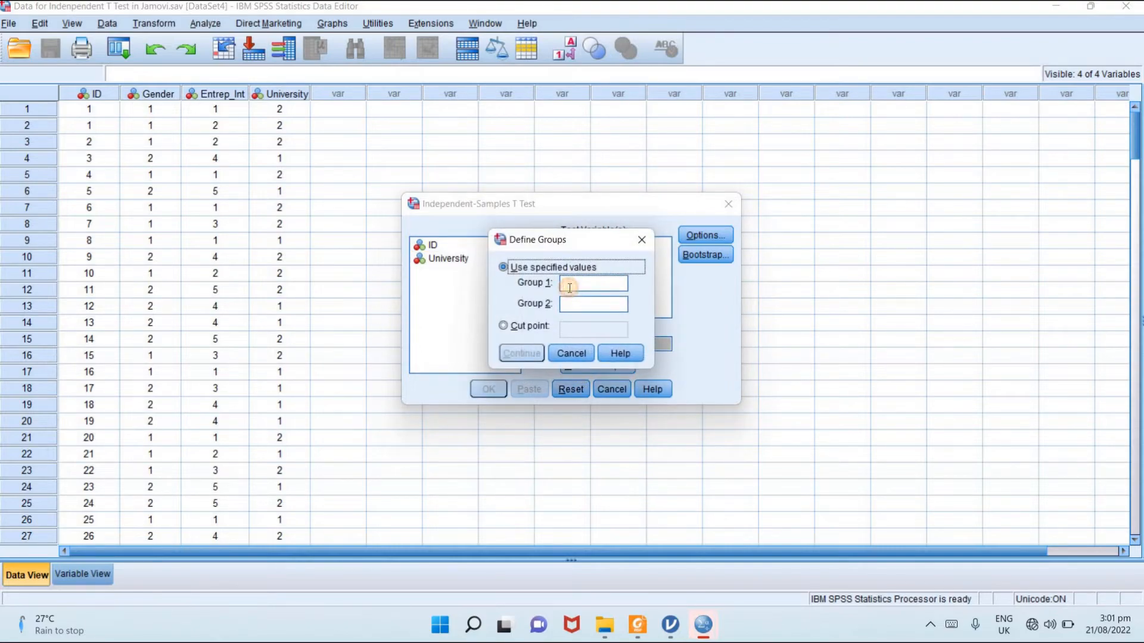
pyautogui.click(567, 285)
pyautogui.write('1')
pyautogui.click(566, 308)
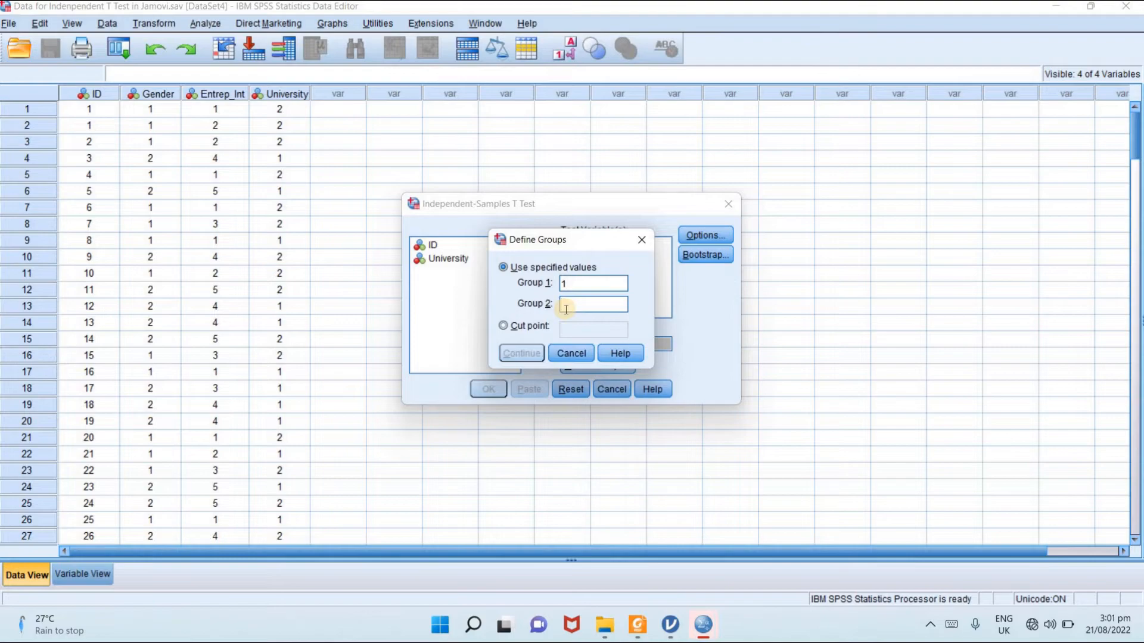
pyautogui.write('2')
pyautogui.click(522, 353)
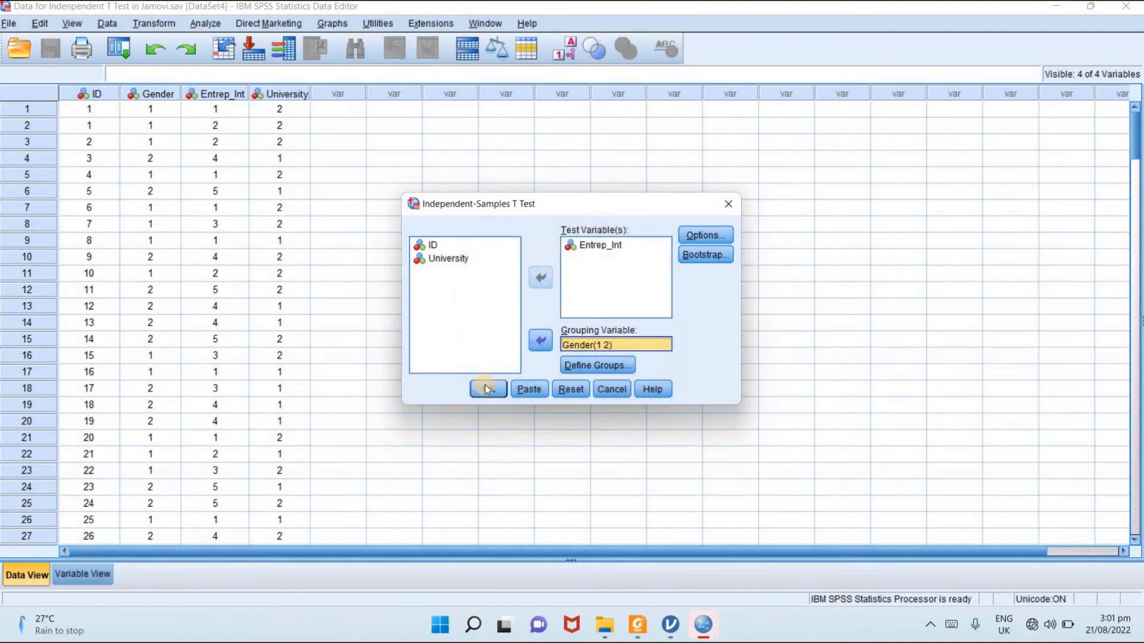
pyautogui.click(484, 388)
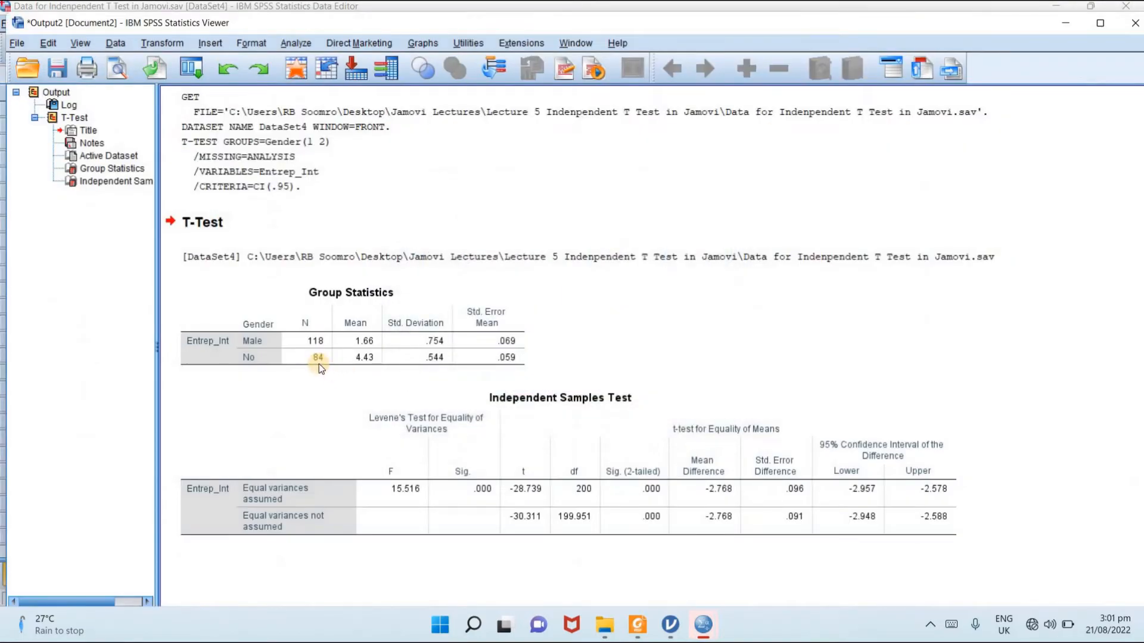
# - Compare the SPSS group statistics and t-test output for Gender with the corresponding results in jamovi
pyautogui.click(352, 343)
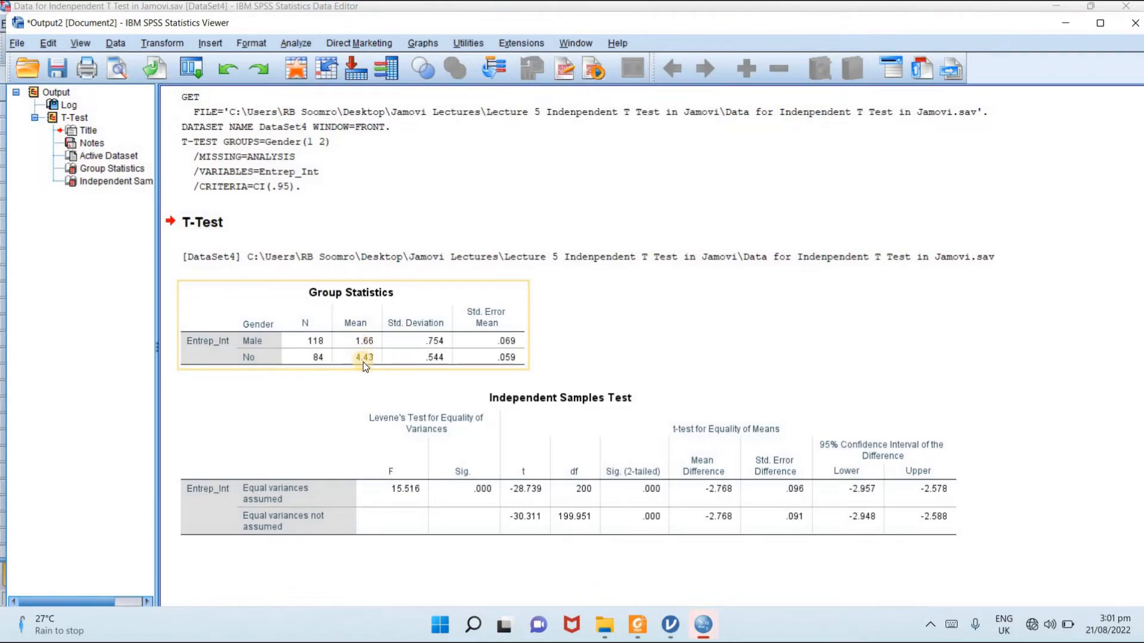
pyautogui.click(668, 622)
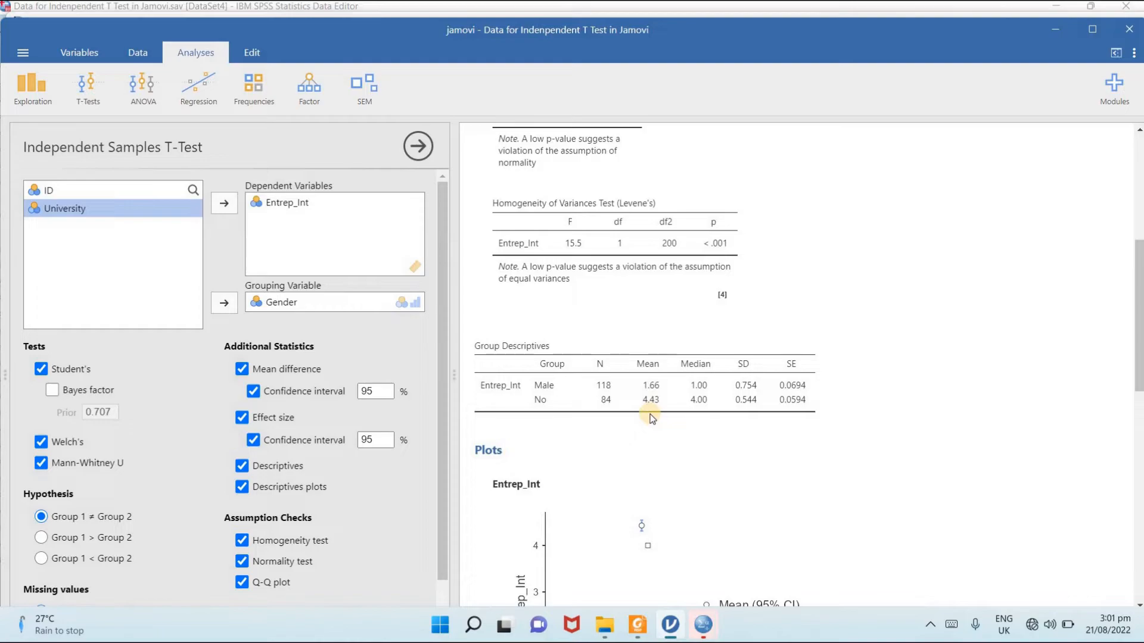
pyautogui.moveTo(672, 630)
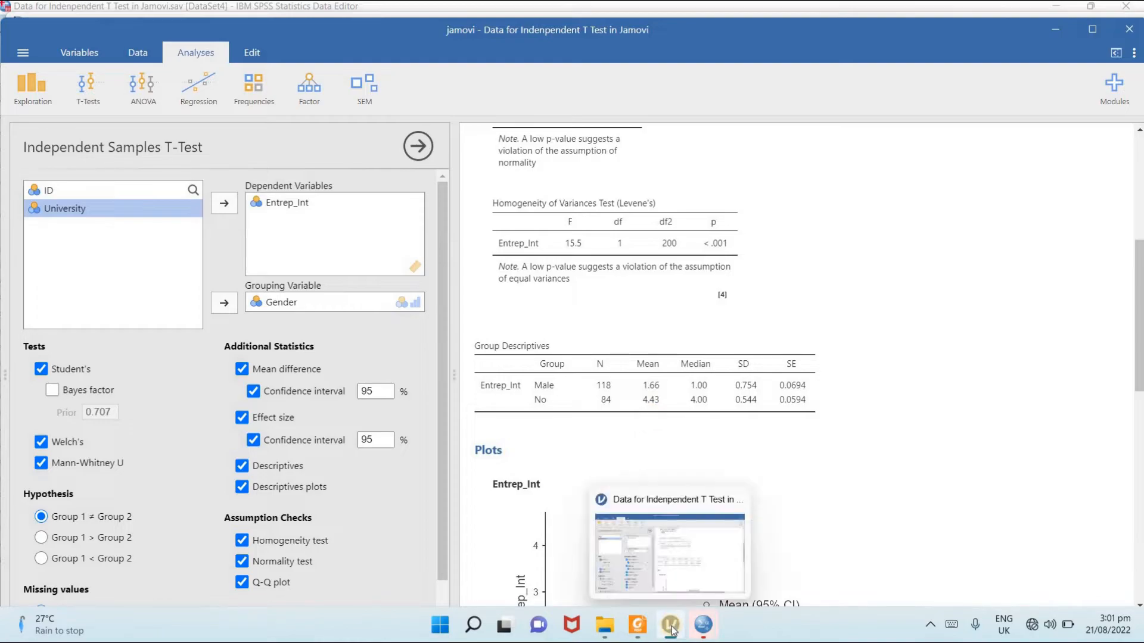
pyautogui.click(672, 630)
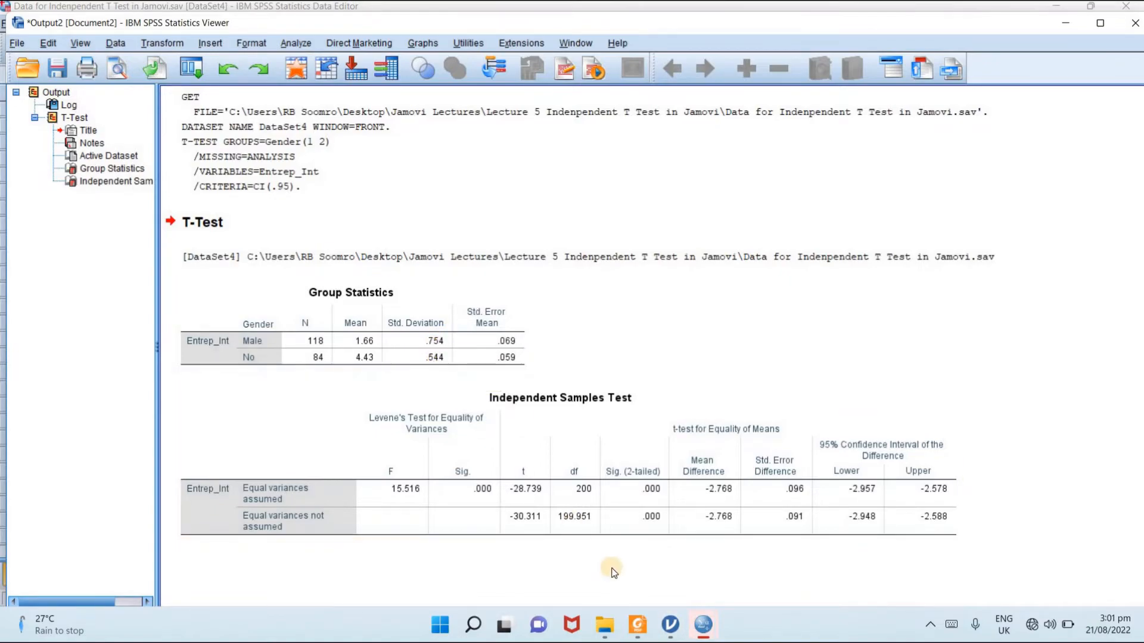
pyautogui.click(671, 631)
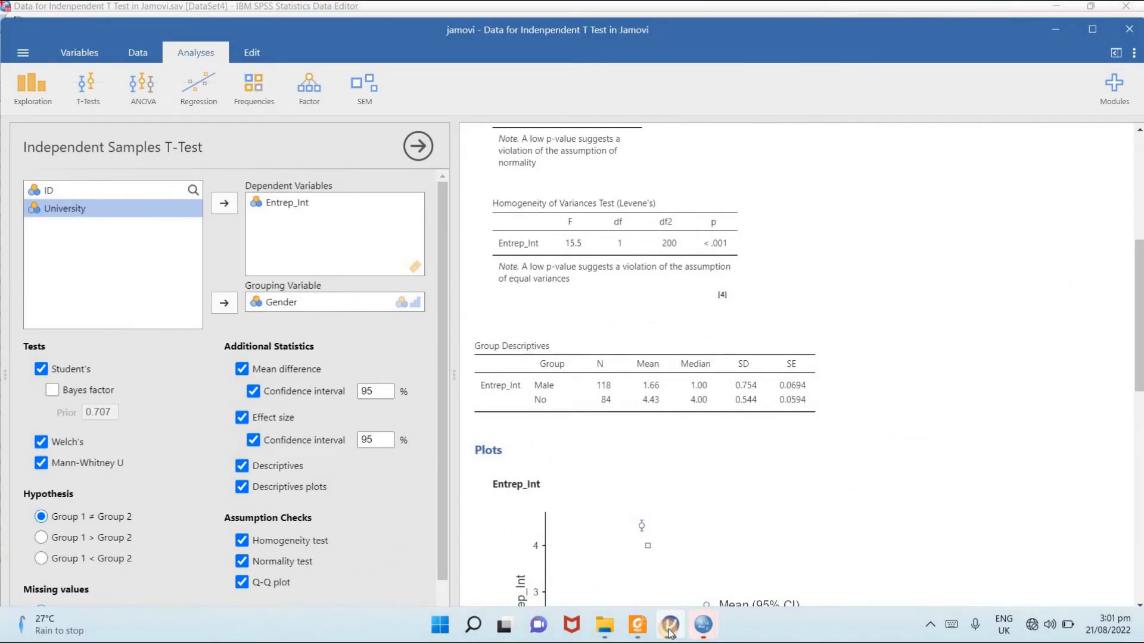
pyautogui.click(671, 631)
pyautogui.click(670, 632)
# - Switch to the research paper in Foxit PDF Reader and examine hypotheses H7 and H8 and section 6.4 on independent sample t-tests
pyautogui.click(636, 626)
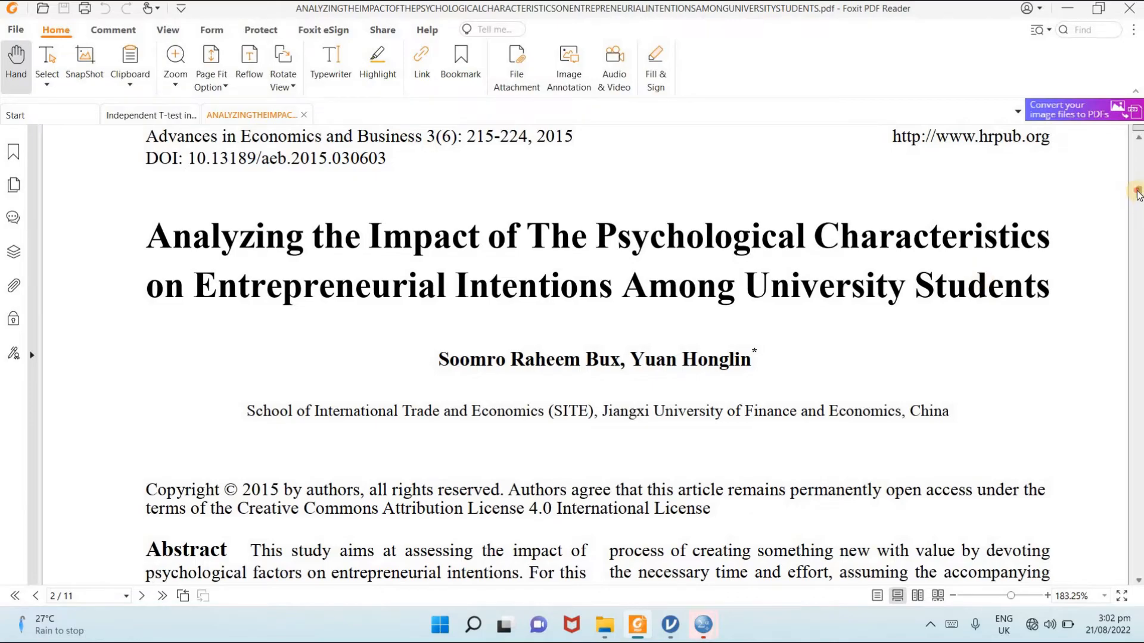
pyautogui.moveTo(1138, 195); pyautogui.dragTo(1127, 315)
pyautogui.scroll(1, 518, 249)
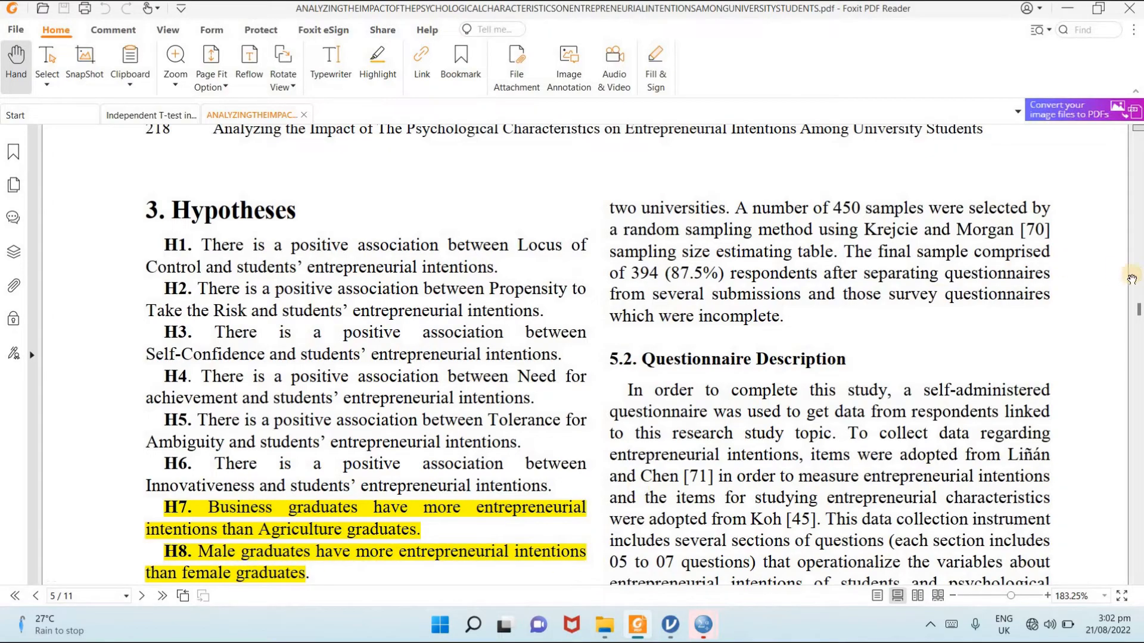
pyautogui.moveTo(1138, 310); pyautogui.dragTo(1139, 394)
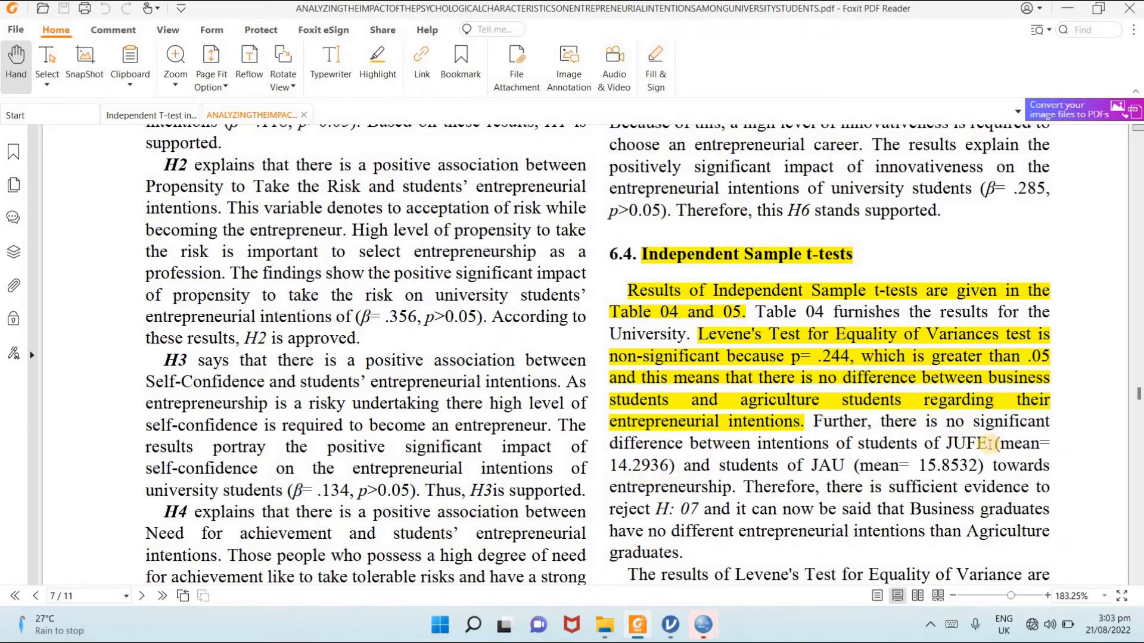
pyautogui.moveTo(989, 444); pyautogui.dragTo(988, 469)
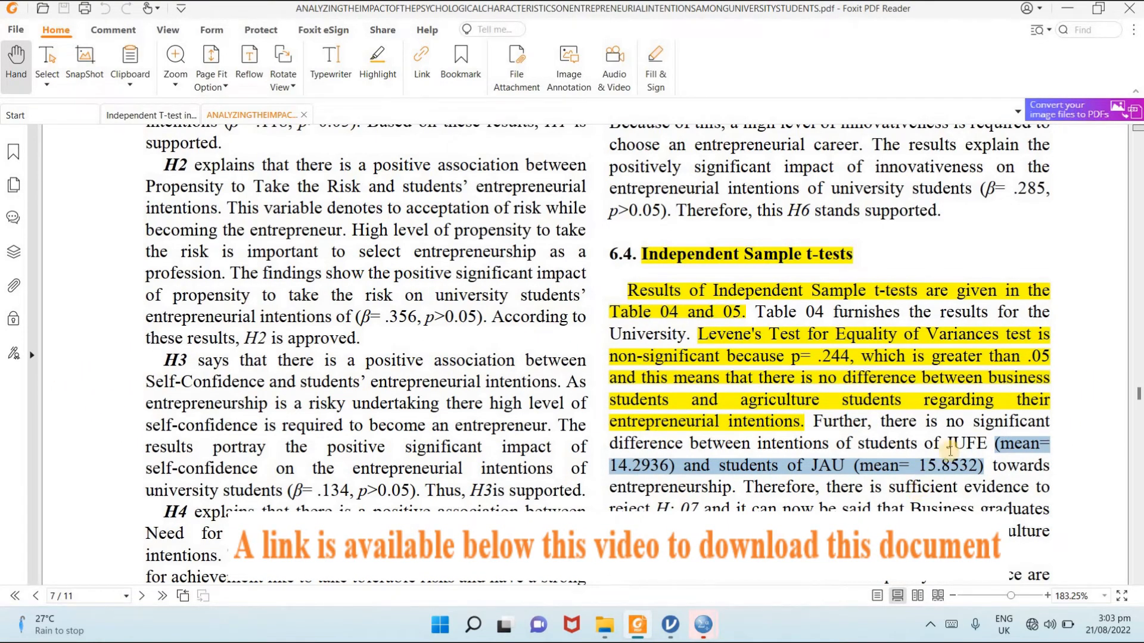
# - Read the Gender paragraph of section 6.4, selecting its statements on Levene's test and on male and female entrepreneurial intentions
pyautogui.click(1111, 439)
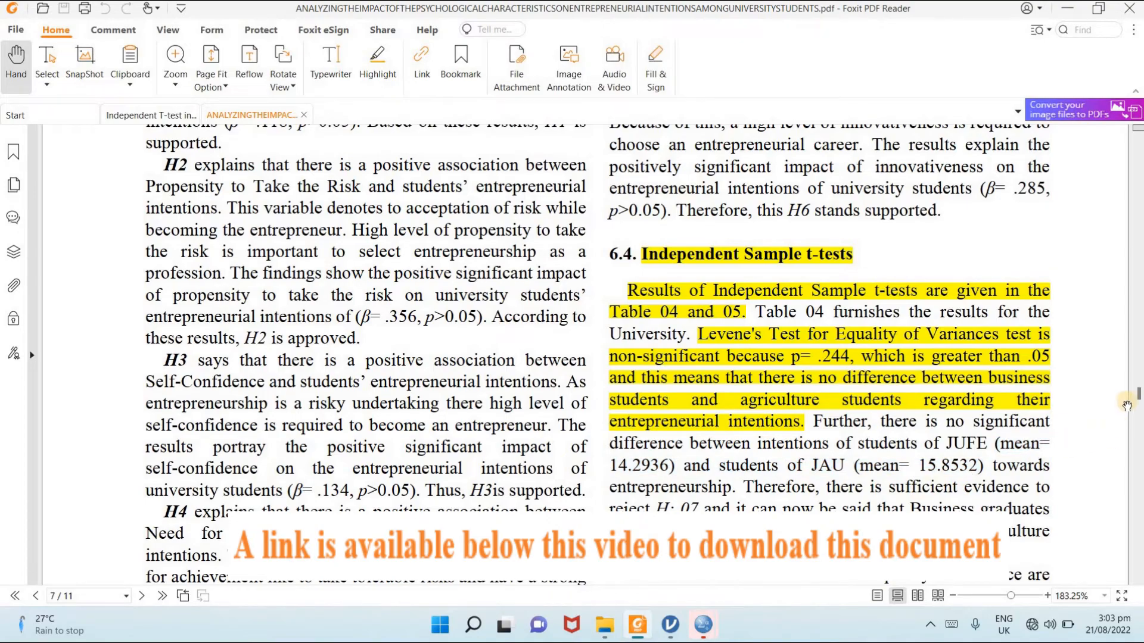
pyautogui.scroll(-10, 1139, 410)
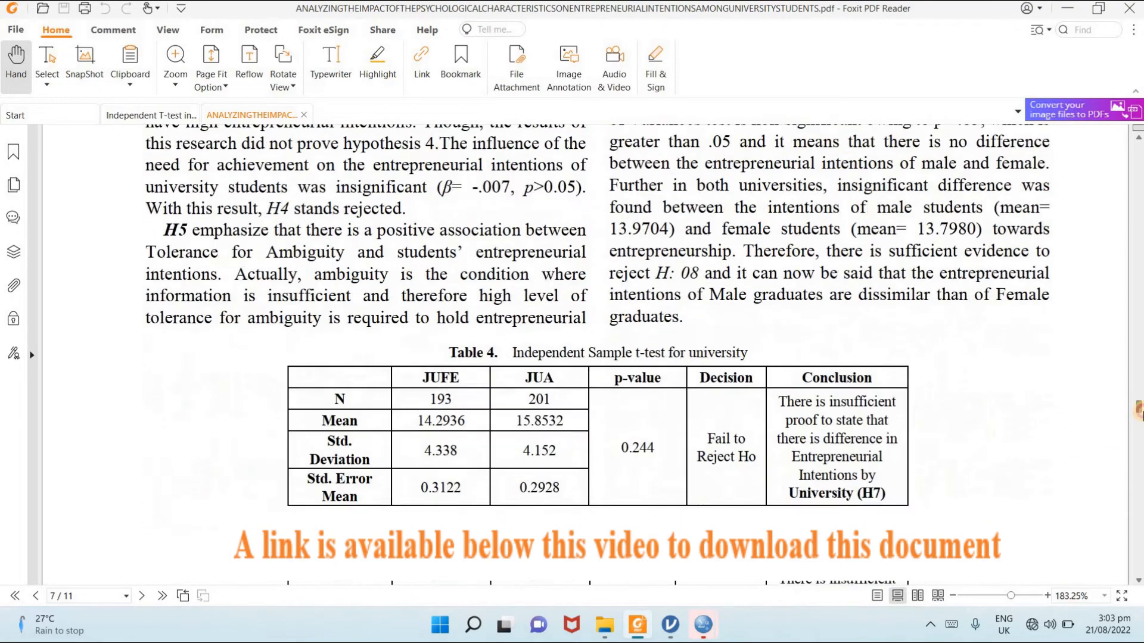
pyautogui.scroll(4, 1139, 408)
pyautogui.scroll(1, 1139, 405)
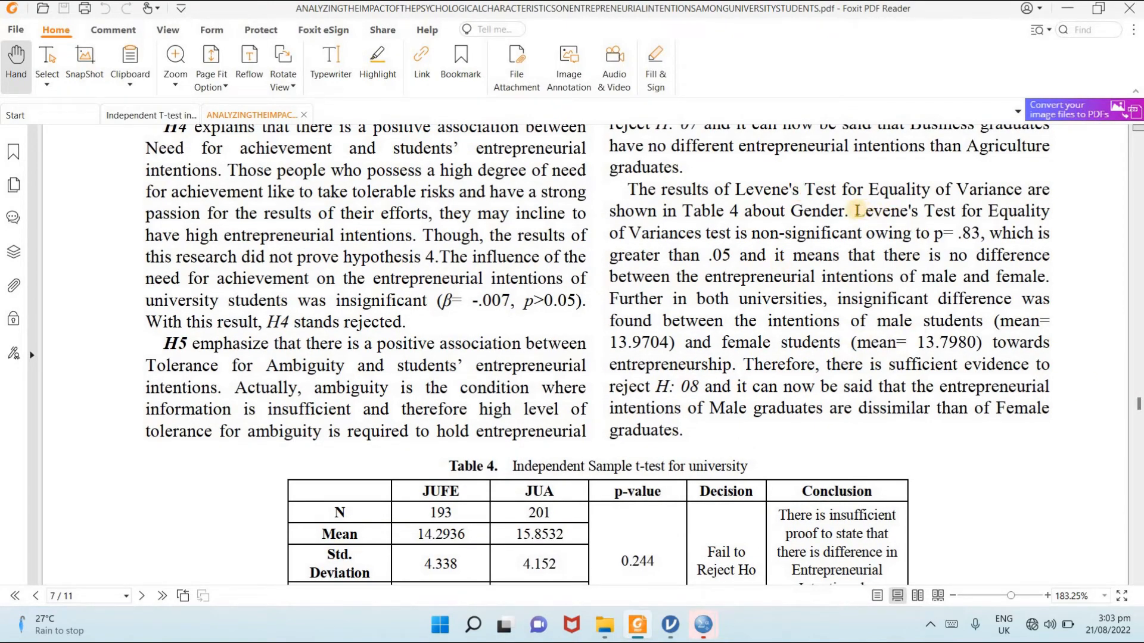
pyautogui.moveTo(857, 211); pyautogui.dragTo(973, 264)
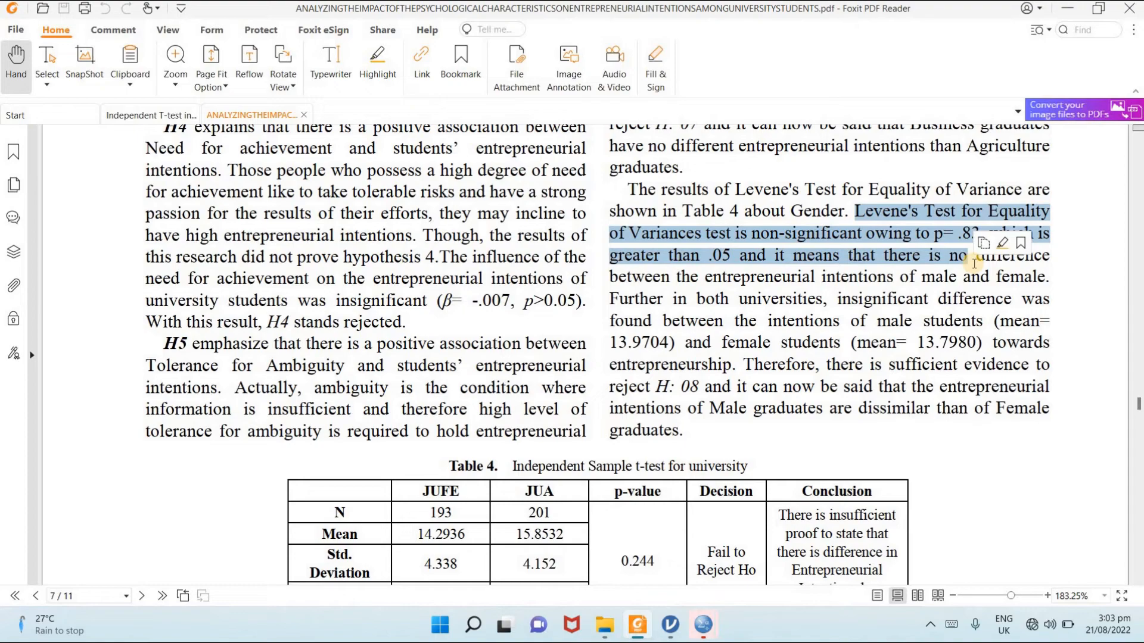
pyautogui.click(833, 272)
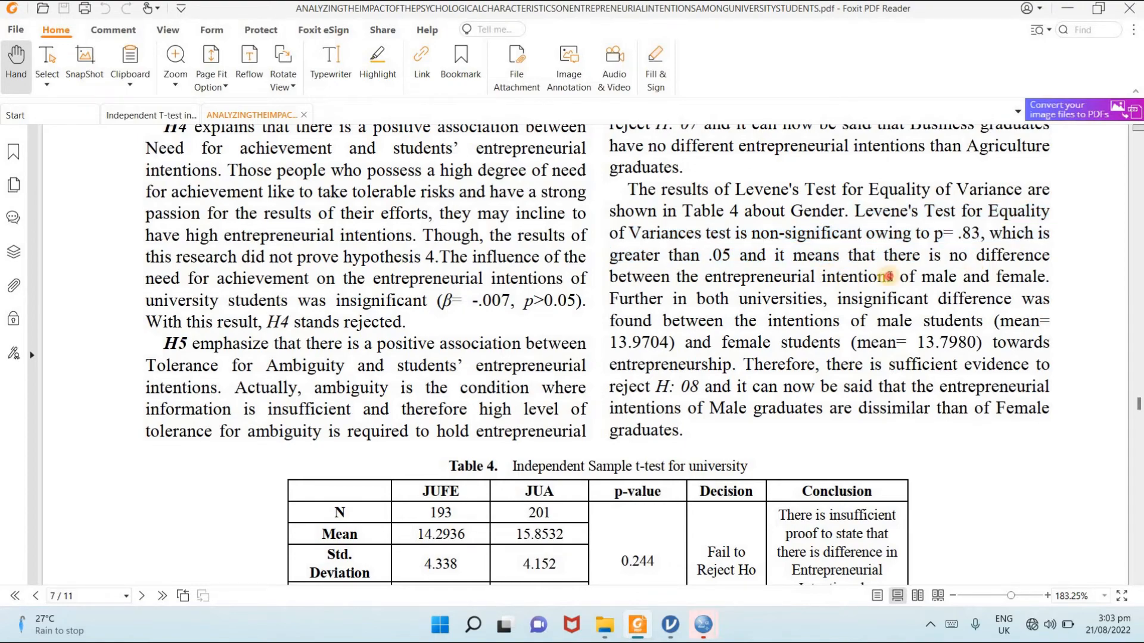
pyautogui.moveTo(848, 277); pyautogui.dragTo(1049, 276)
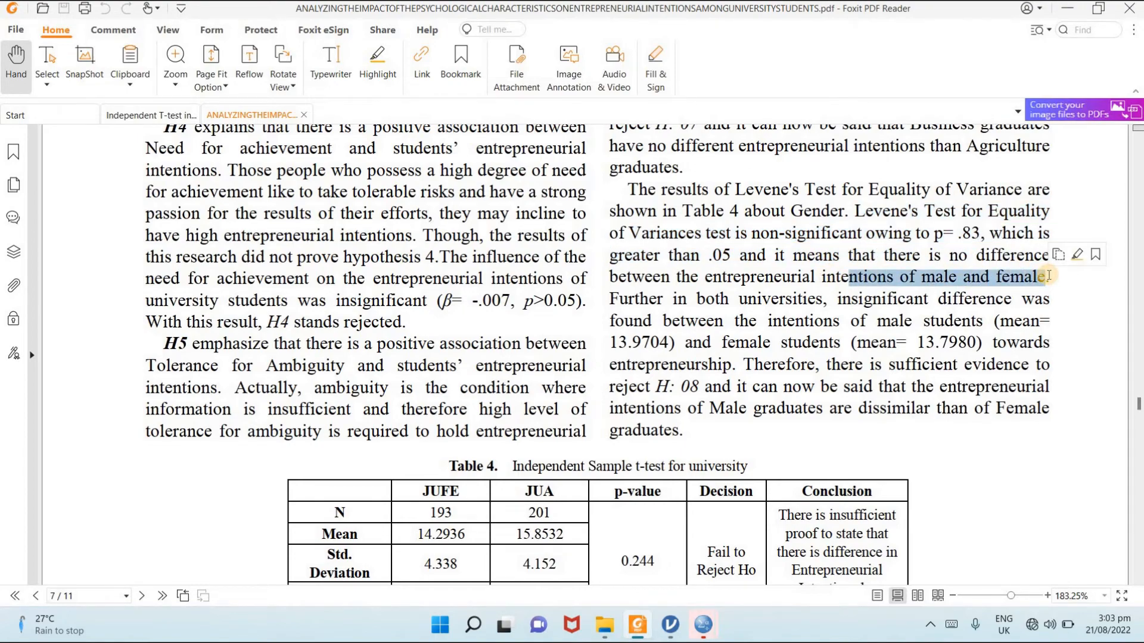
pyautogui.click(854, 328)
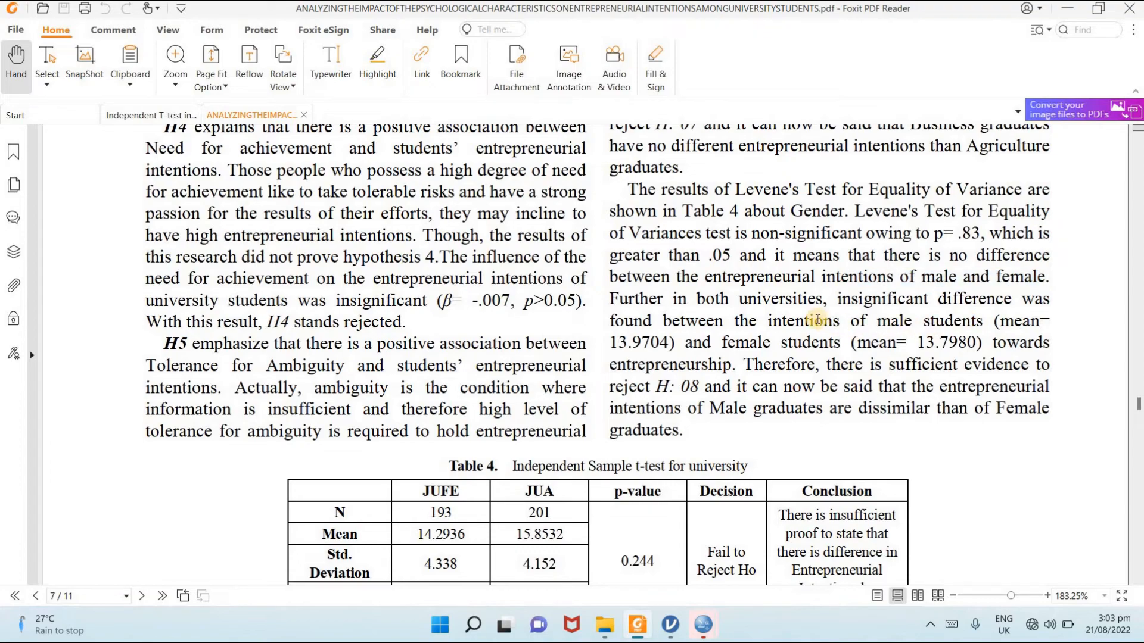
# - Select the passage comparing male and female students' means and the concluding statement on hypothesis H: 08
pyautogui.moveTo(606, 321); pyautogui.dragTo(984, 342)
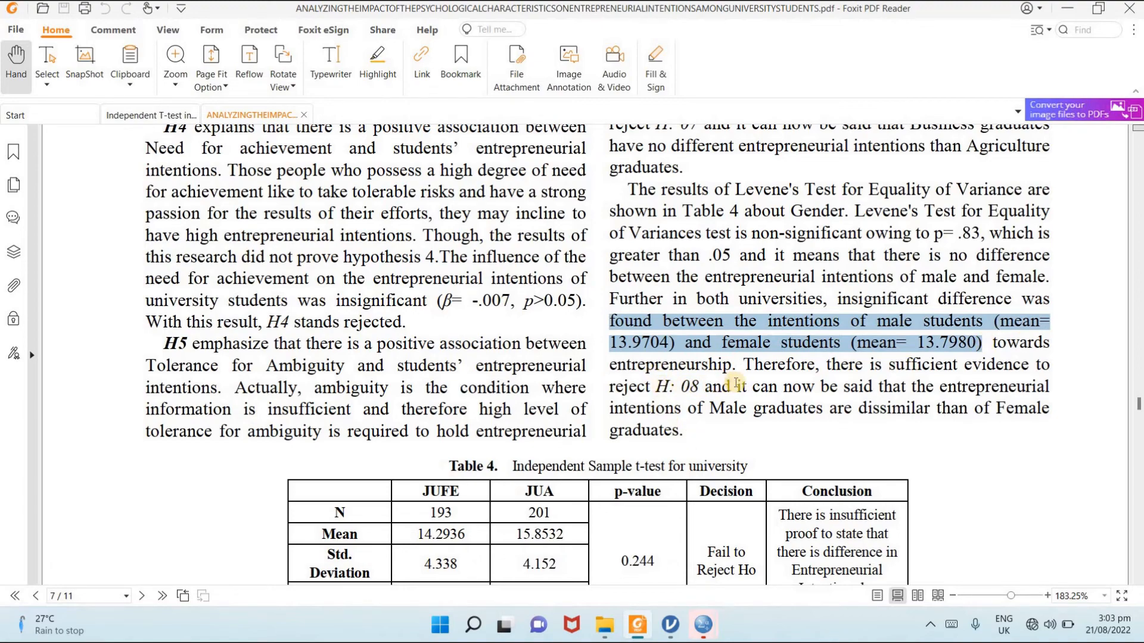
pyautogui.click(762, 437)
pyautogui.moveTo(762, 437); pyautogui.dragTo(703, 429)
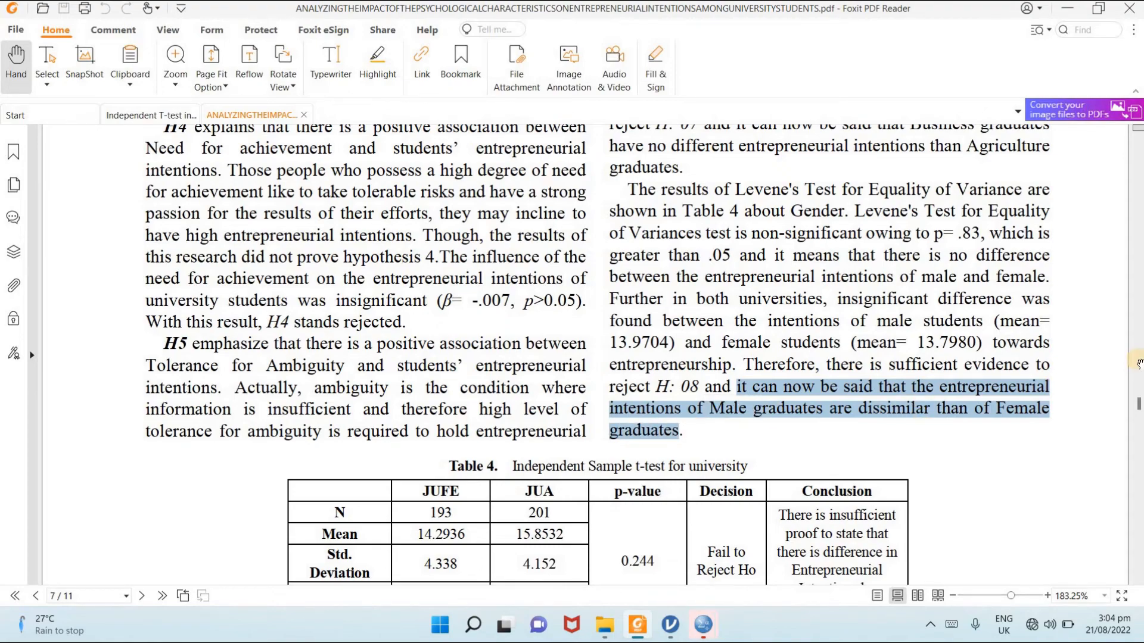
# - Examine Tables 4 and 5 with the t-tests for university and Gender, and switch to the Gender t-test results in jamovi
pyautogui.moveTo(1138, 405); pyautogui.dragTo(1137, 409)
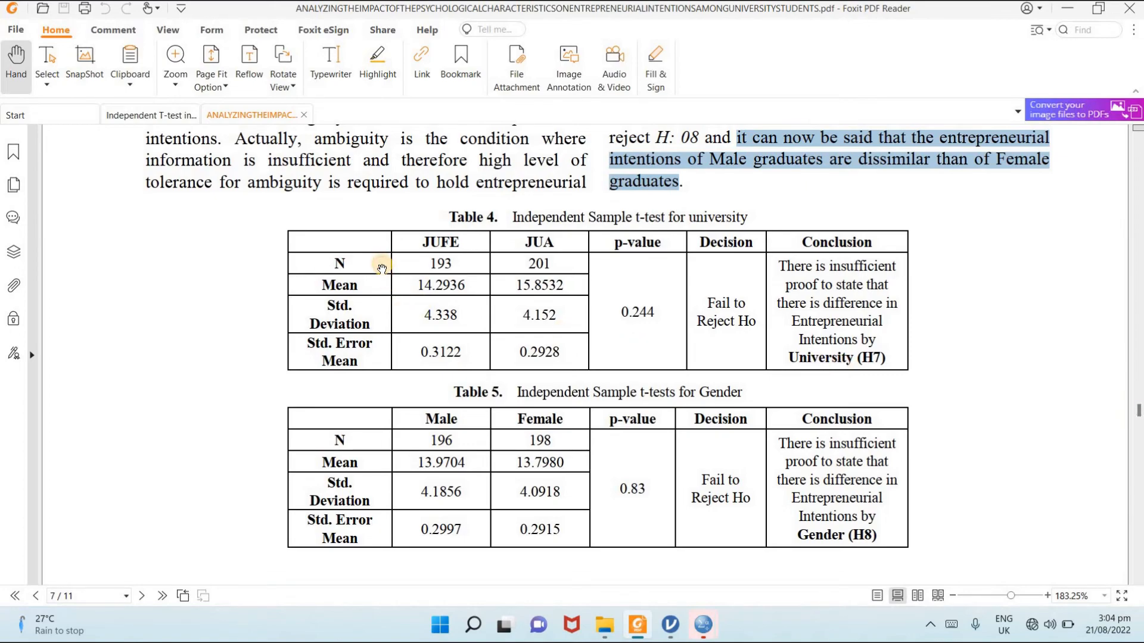
pyautogui.click(334, 265)
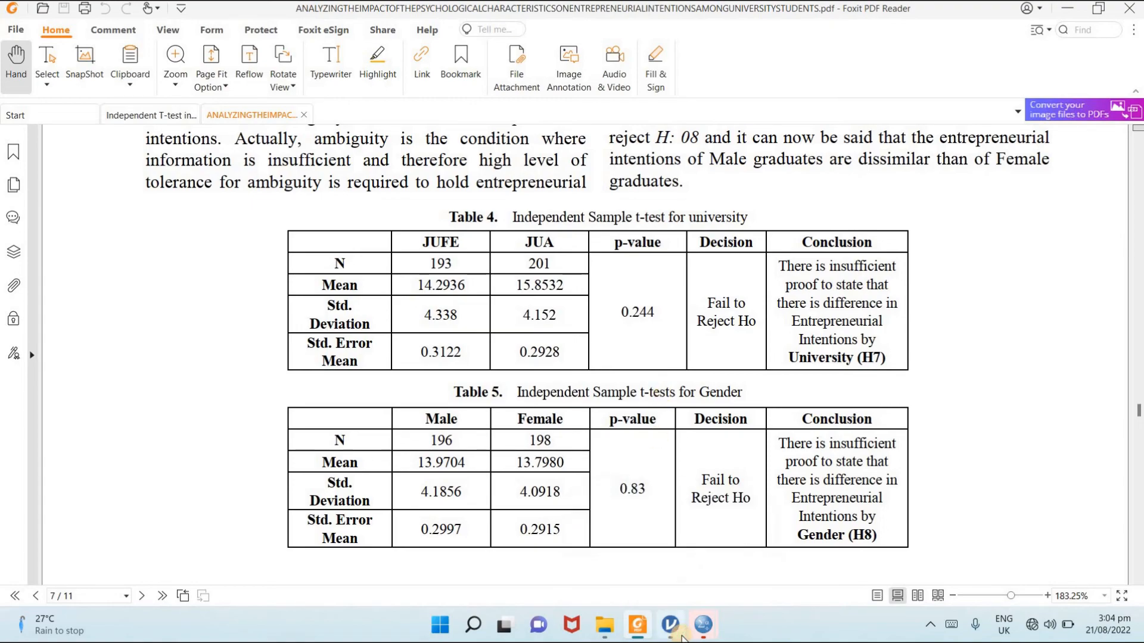
pyautogui.click(671, 625)
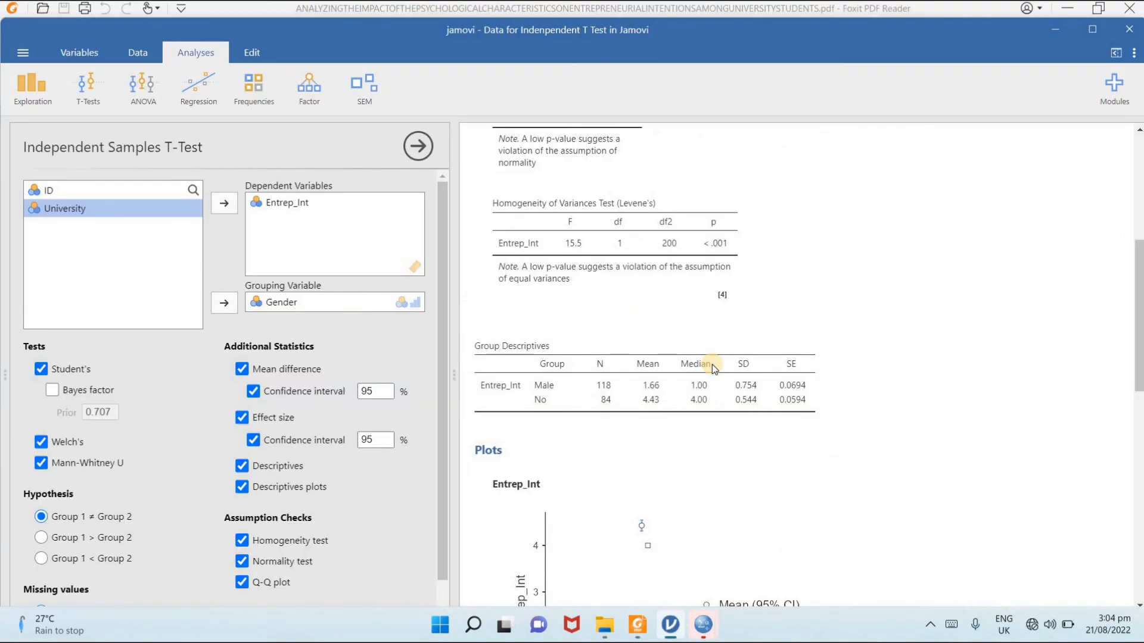